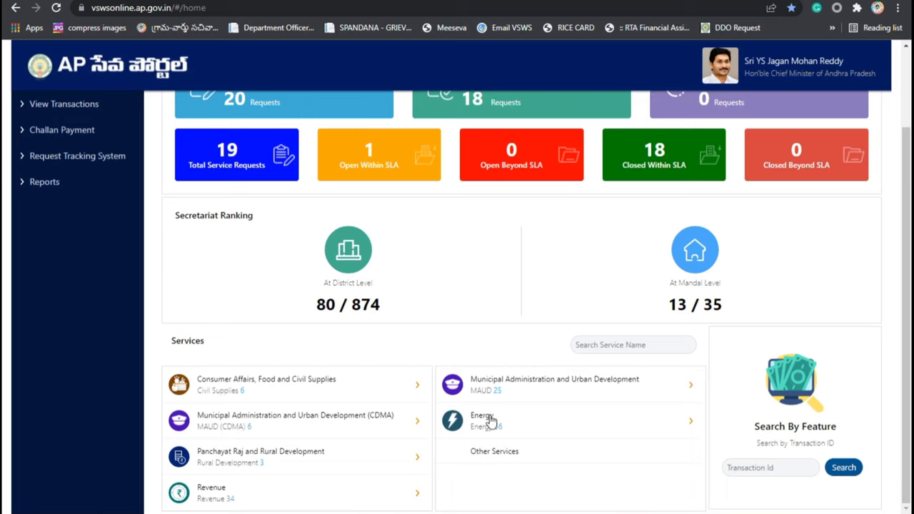
Step: Expand the Energy department's services and set the district, changing it from CHITTOOR to another district
click(687, 426)
scroll(612, 433, down, 2)
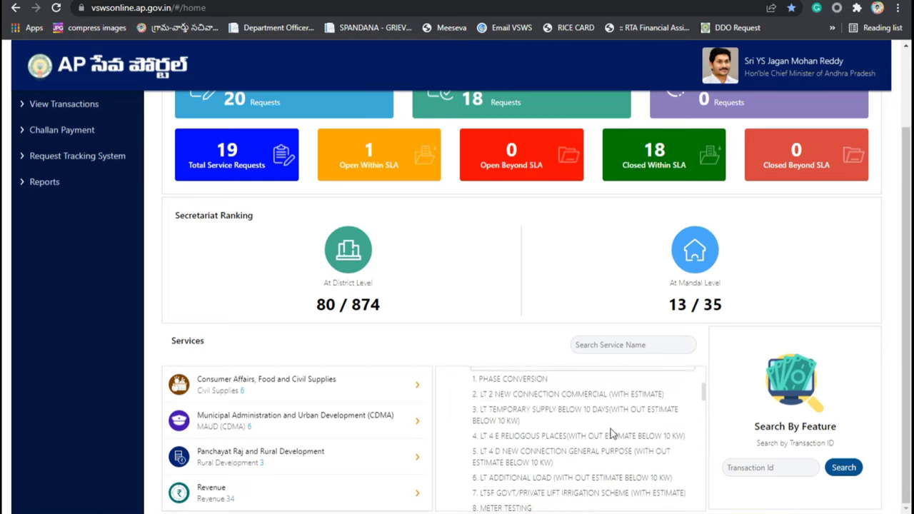
scroll(498, 398, up, 1)
scroll(498, 398, up, 1)
click(500, 423)
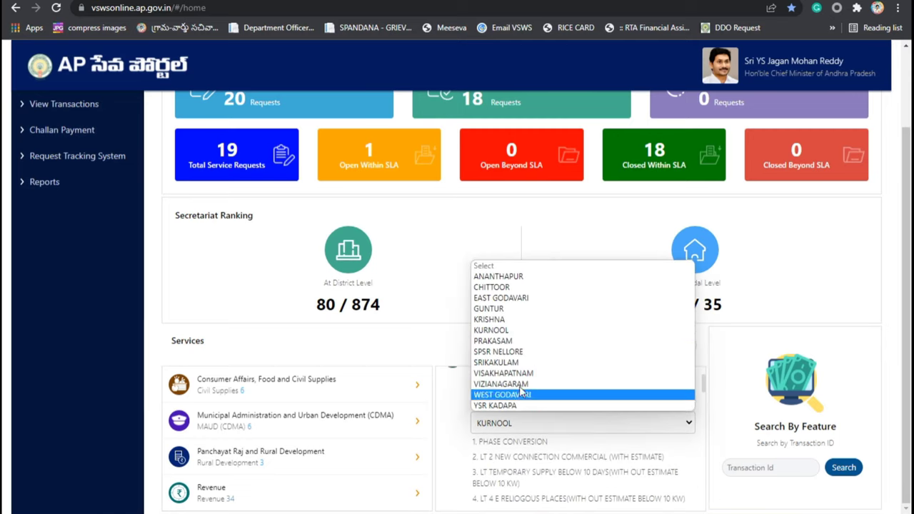
click(510, 286)
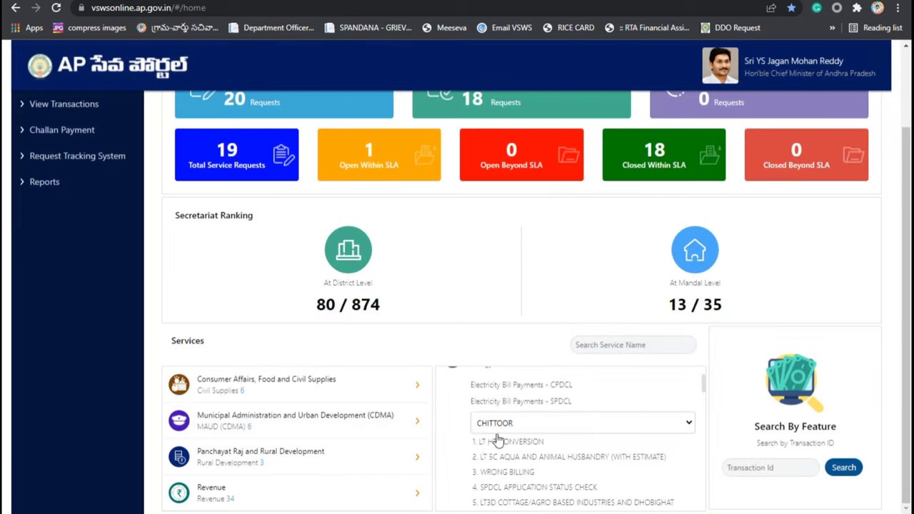
click(498, 424)
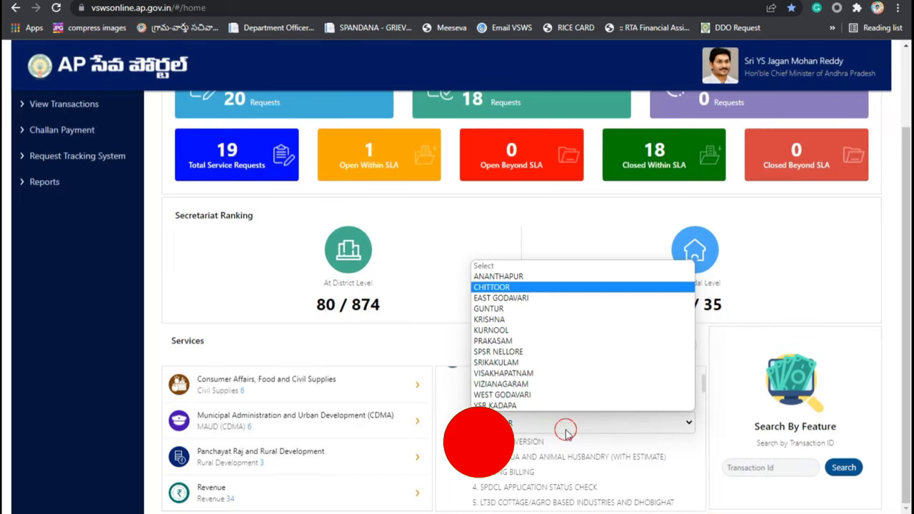
click(500, 337)
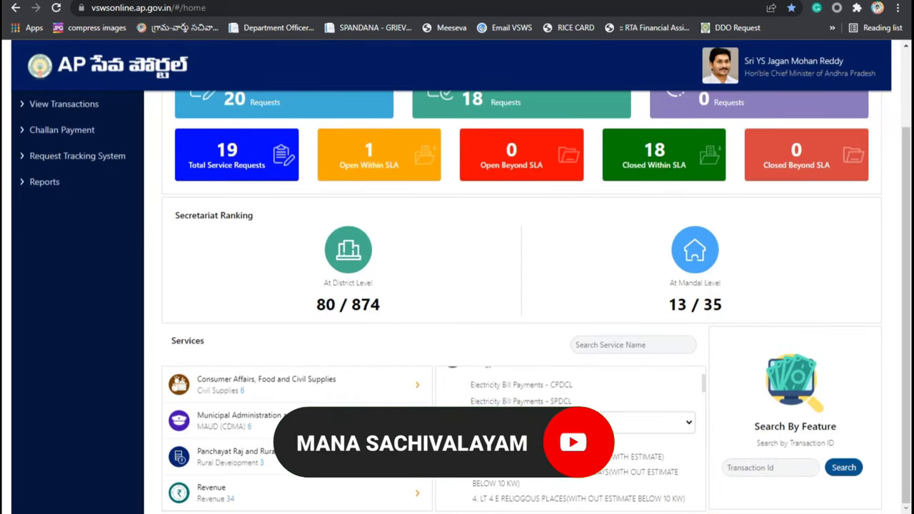
Step: Scroll the Energy service list to 26. LT1 New Connection Domestic (without estimate below 10 KW)
scroll(570, 439, down, 8)
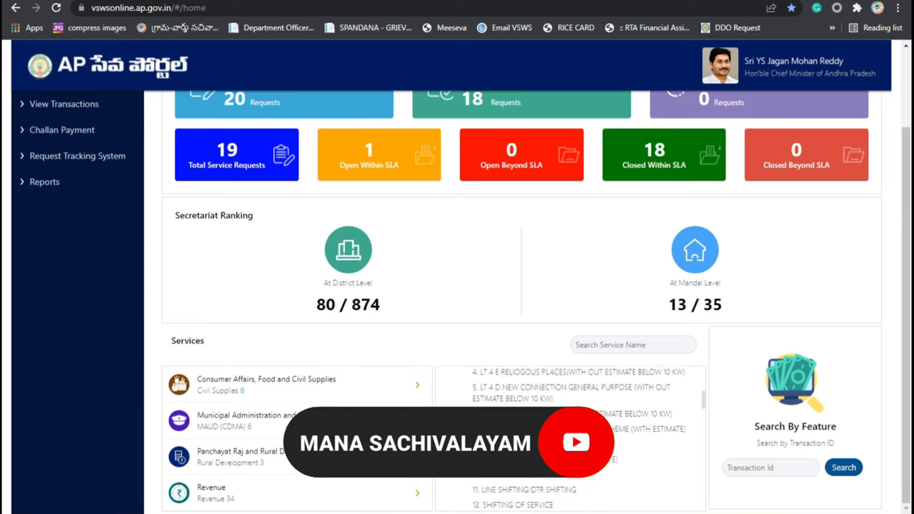
scroll(571, 439, down, 5)
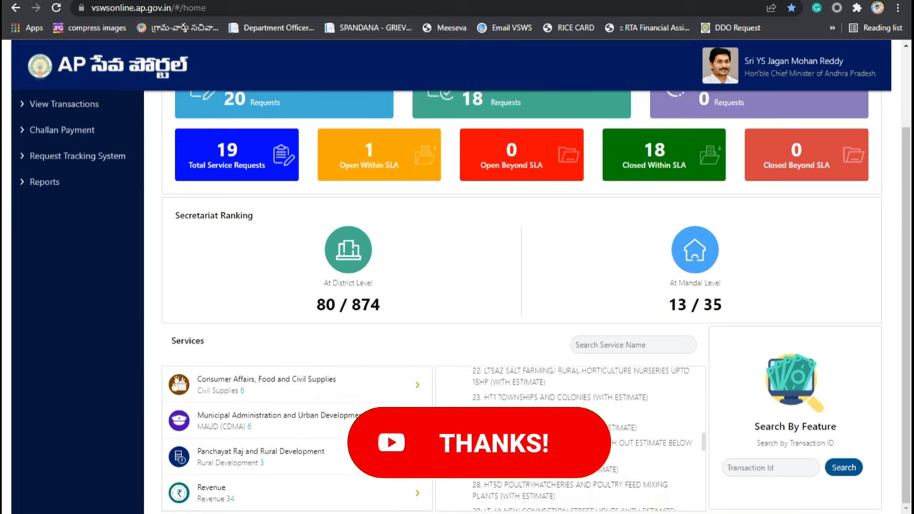
scroll(521, 457, down, 4)
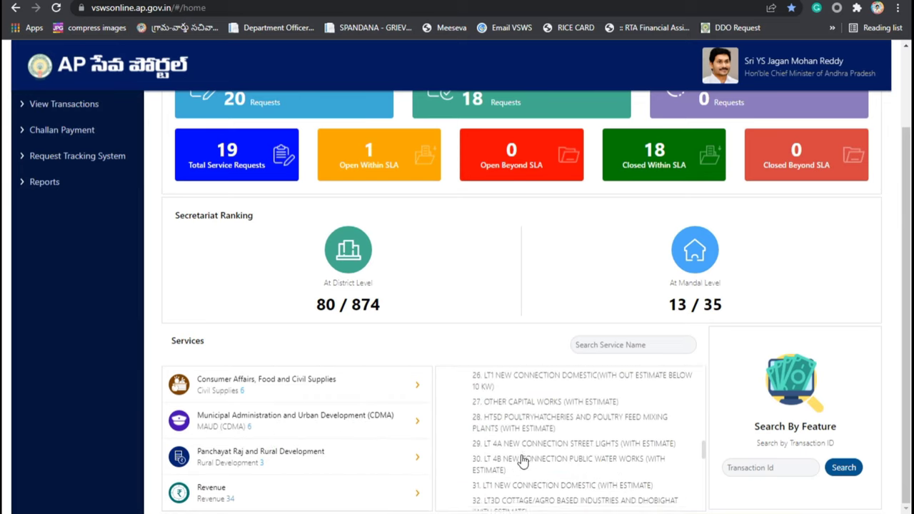
scroll(539, 427, down, 5)
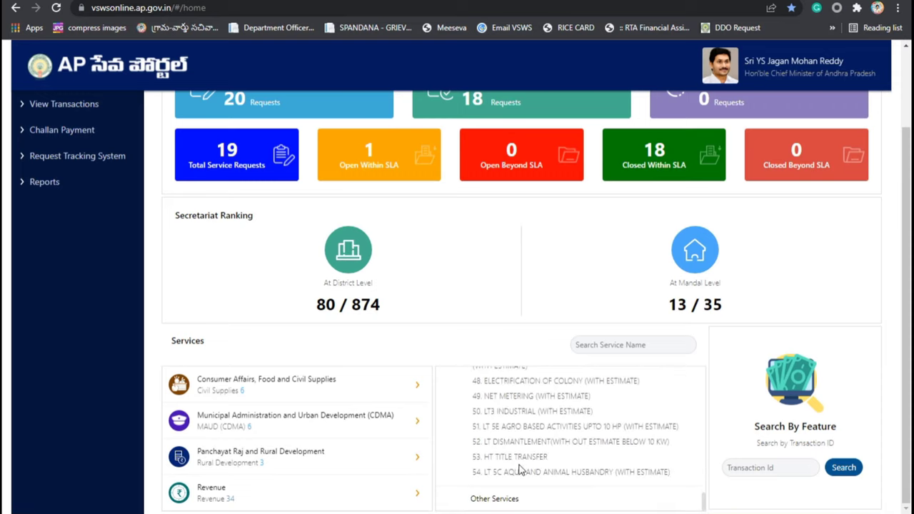
scroll(551, 450, up, 2)
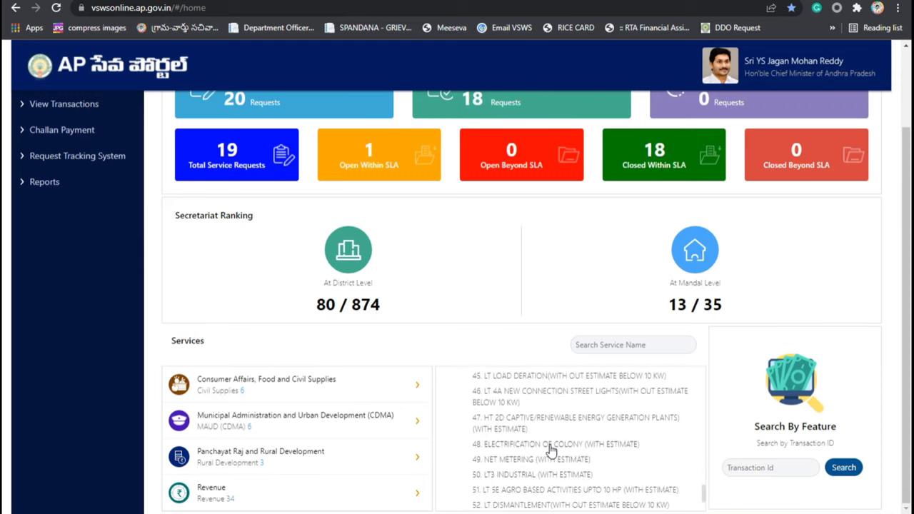
scroll(545, 451, up, 3)
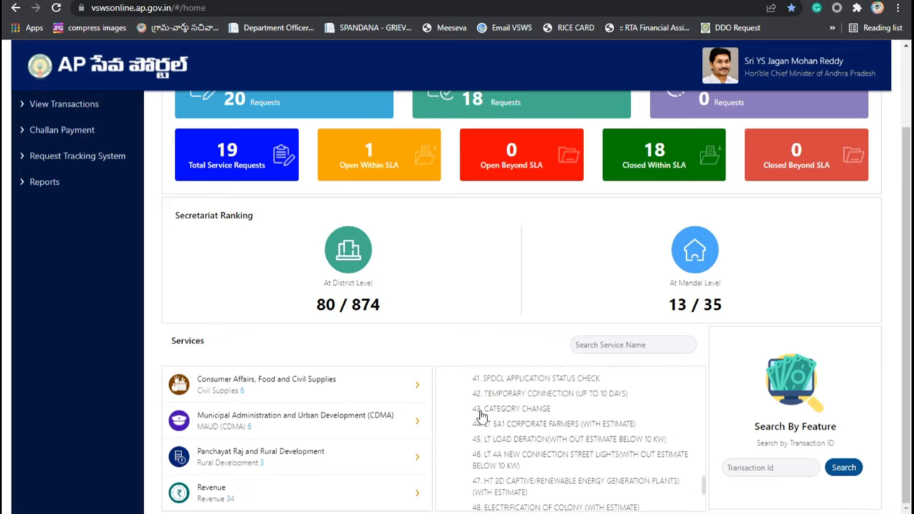
scroll(555, 443, up, 5)
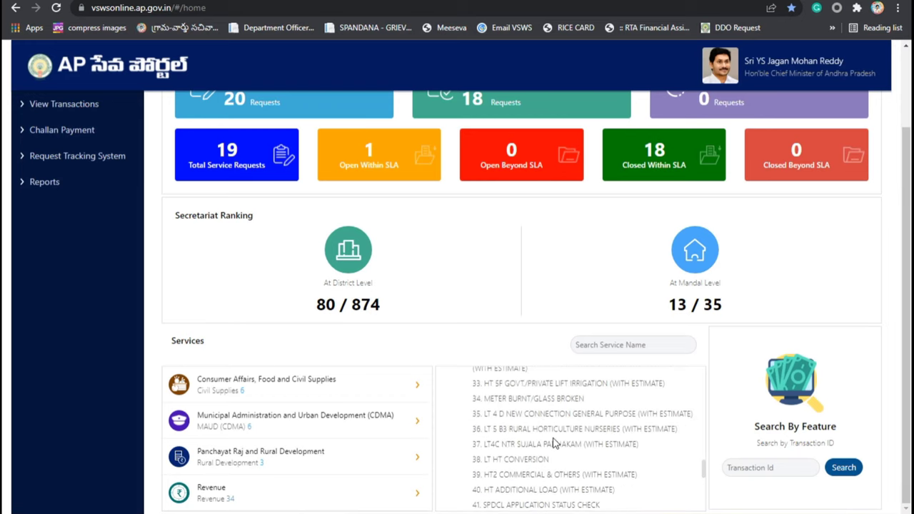
scroll(555, 443, up, 2)
scroll(555, 443, up, 6)
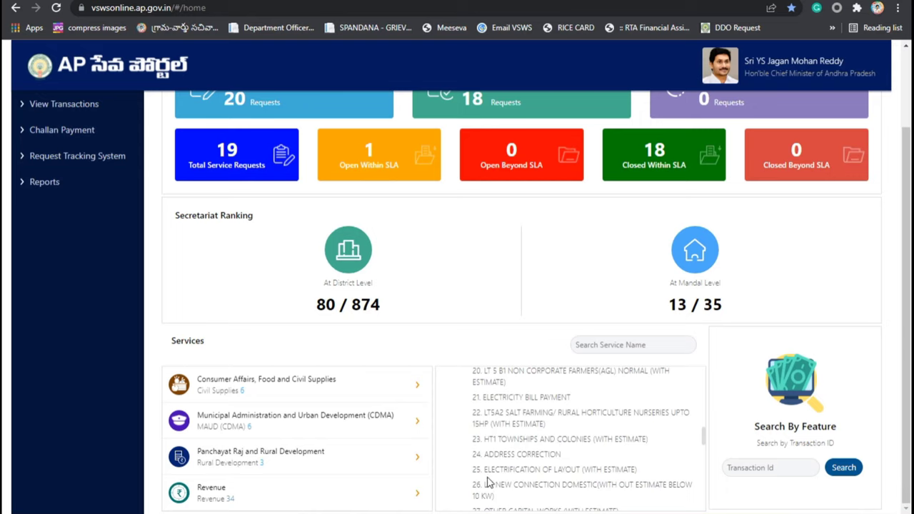
scroll(478, 471, down, 2)
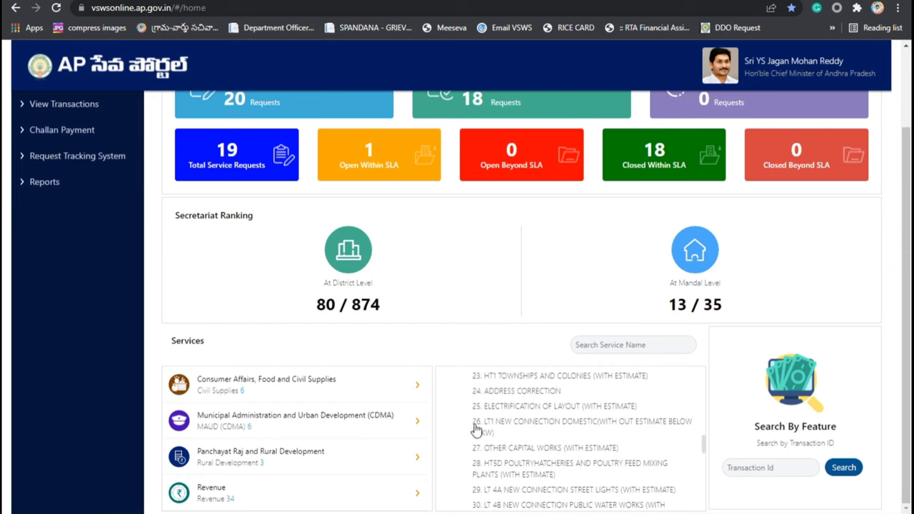
Step: Start the LT1 domestic application and pre-fill the applicant's details from their Aadhaar number
click(539, 427)
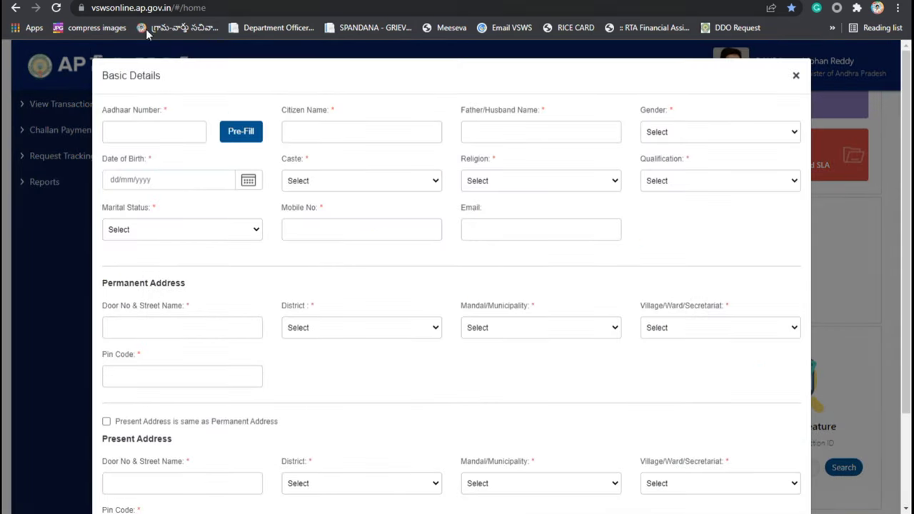
click(178, 135)
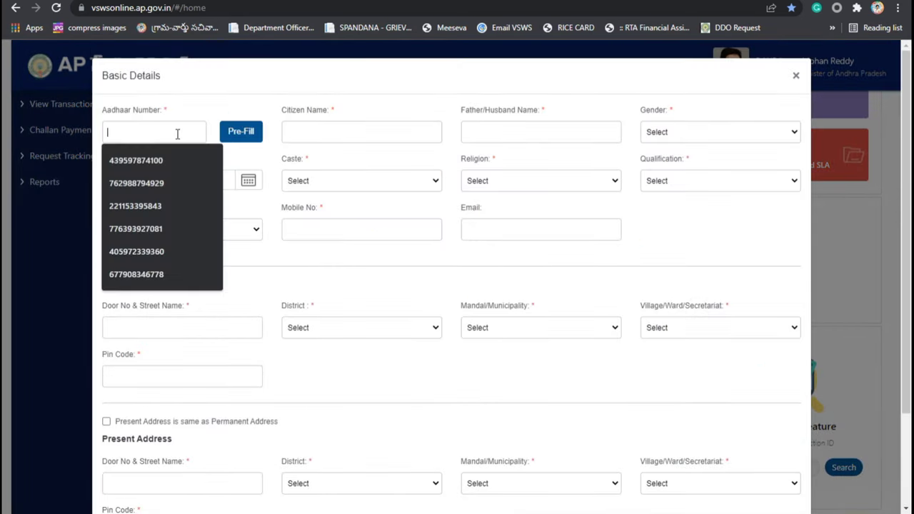
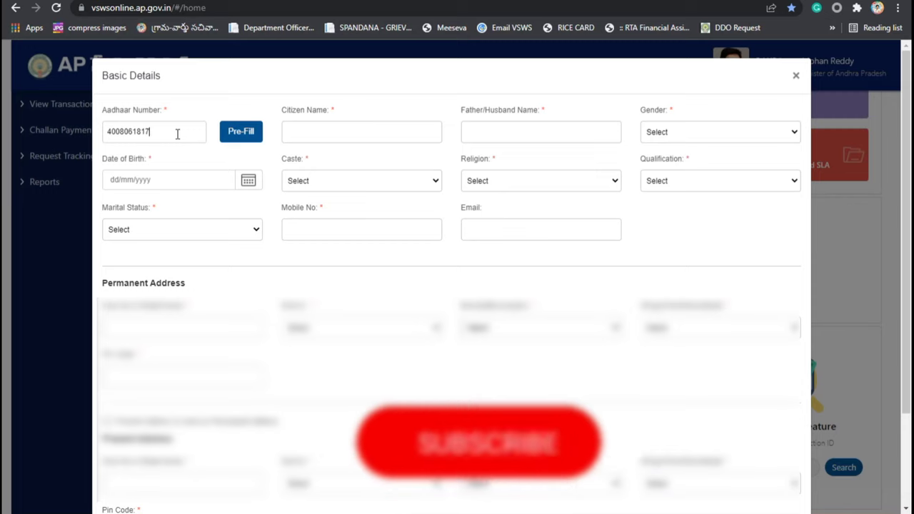
click(235, 137)
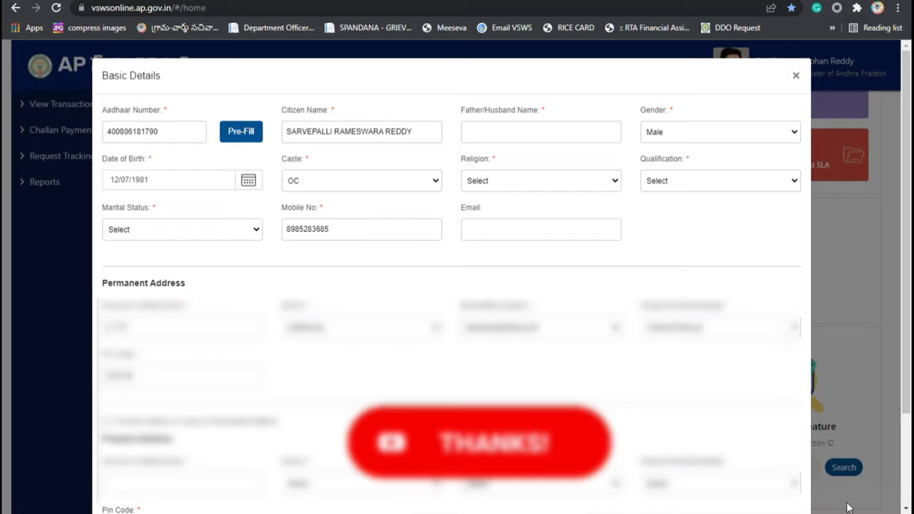
Step: Enter the father's name, set marital status to Married and qualification to Illiterate
click(512, 133)
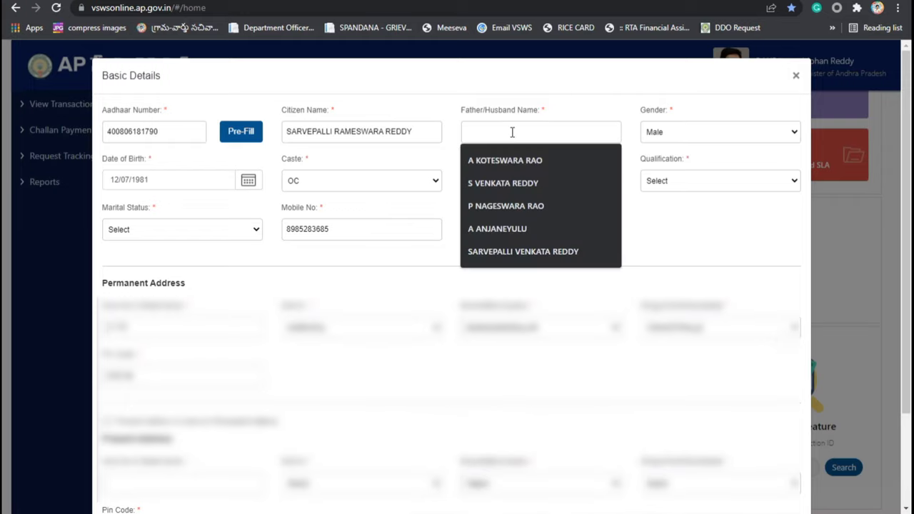
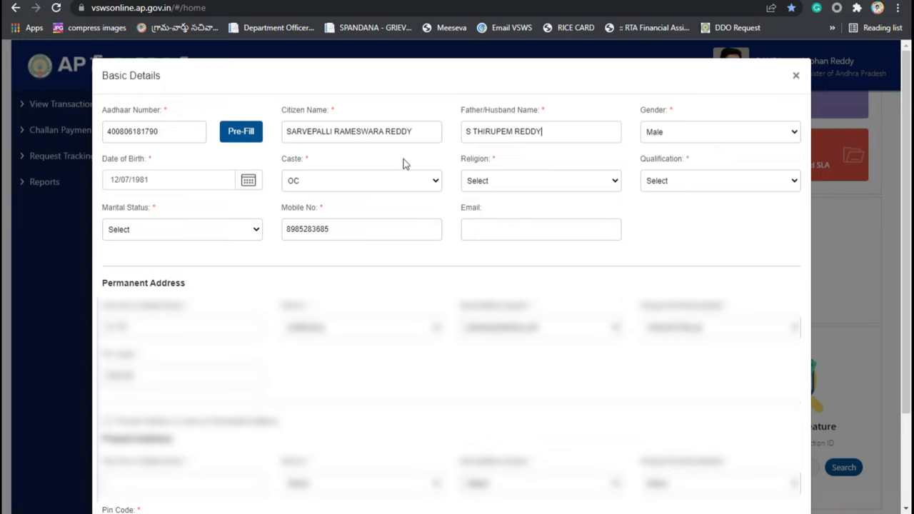
click(180, 230)
click(157, 263)
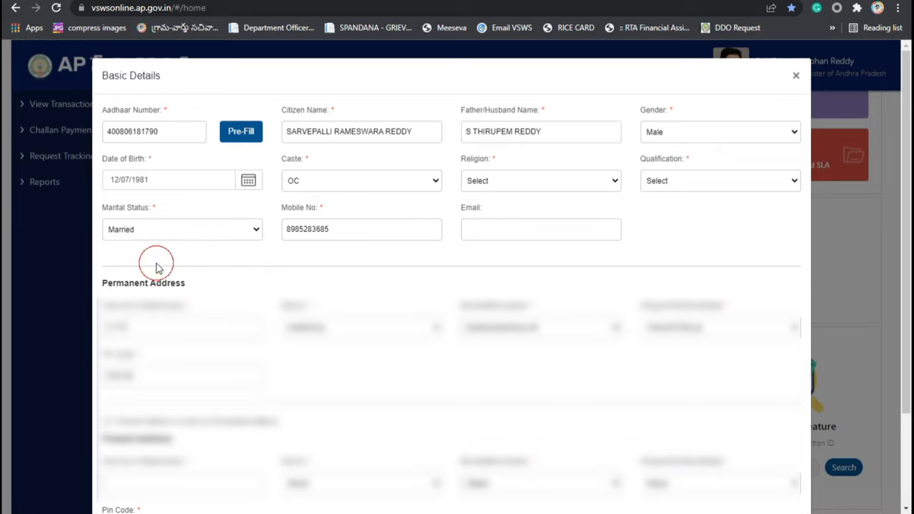
click(675, 183)
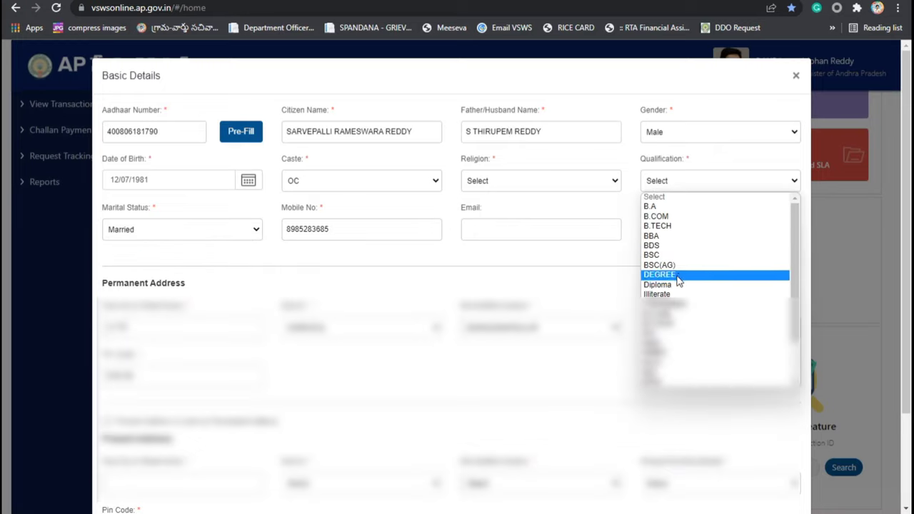
click(661, 294)
Step: Copy the permanent address into present address, set religion to Hindu, and submit the basic details
scroll(123, 302, down, 1)
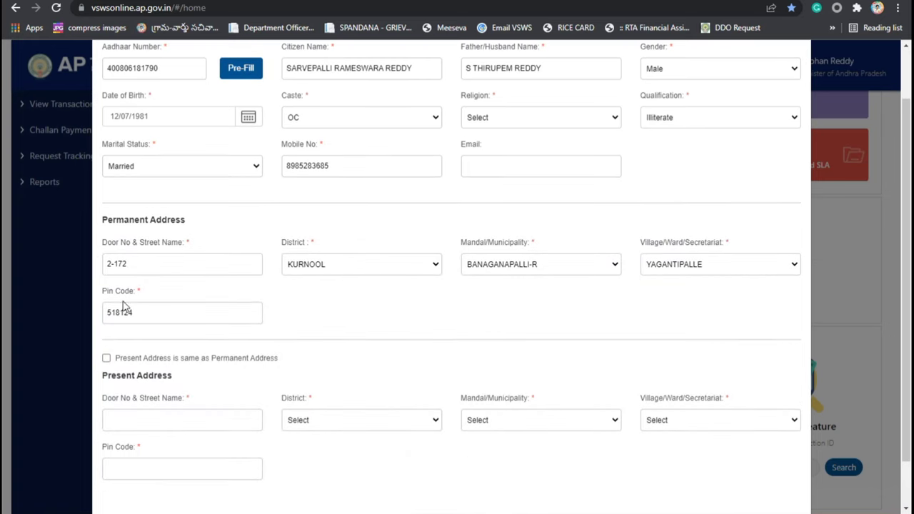
click(107, 358)
click(344, 312)
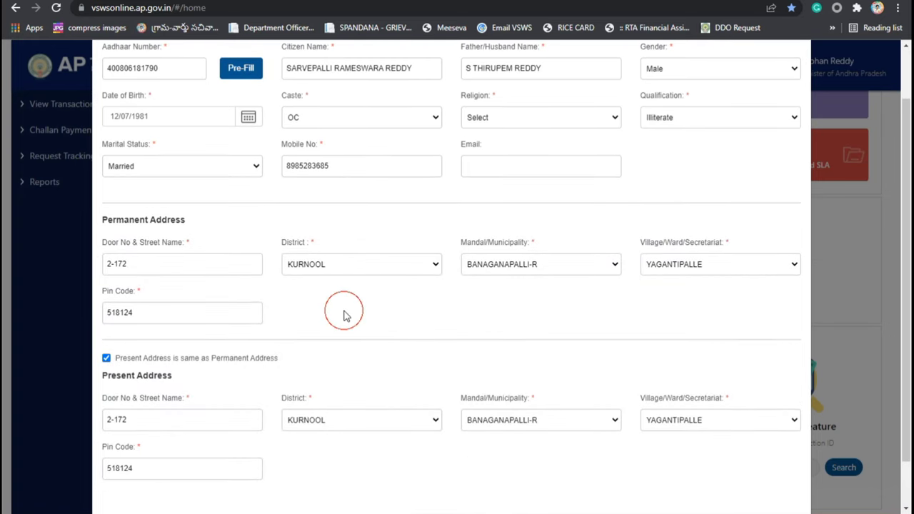
scroll(429, 307, up, 1)
scroll(608, 379, down, 2)
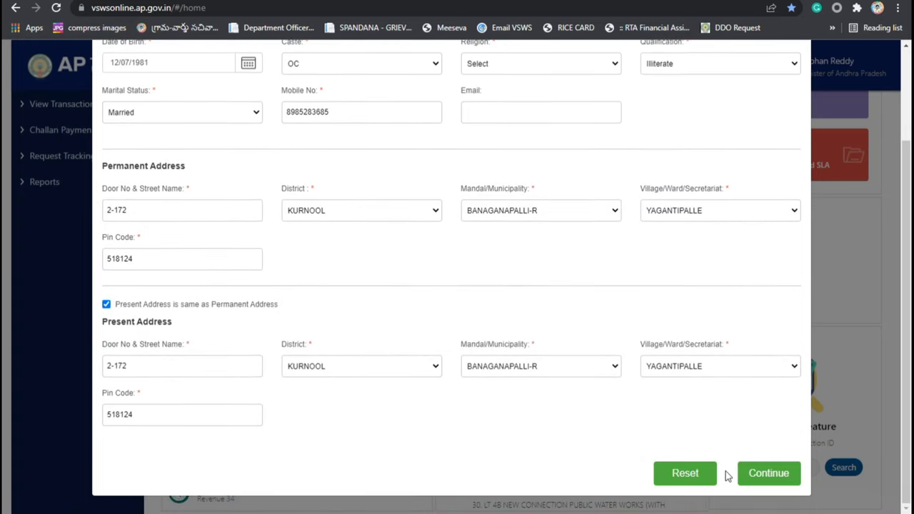
click(767, 475)
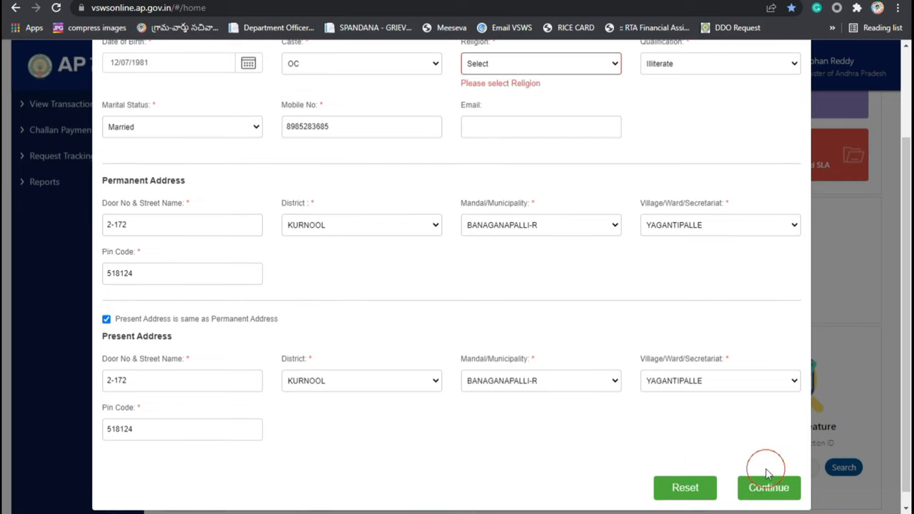
click(490, 65)
click(491, 120)
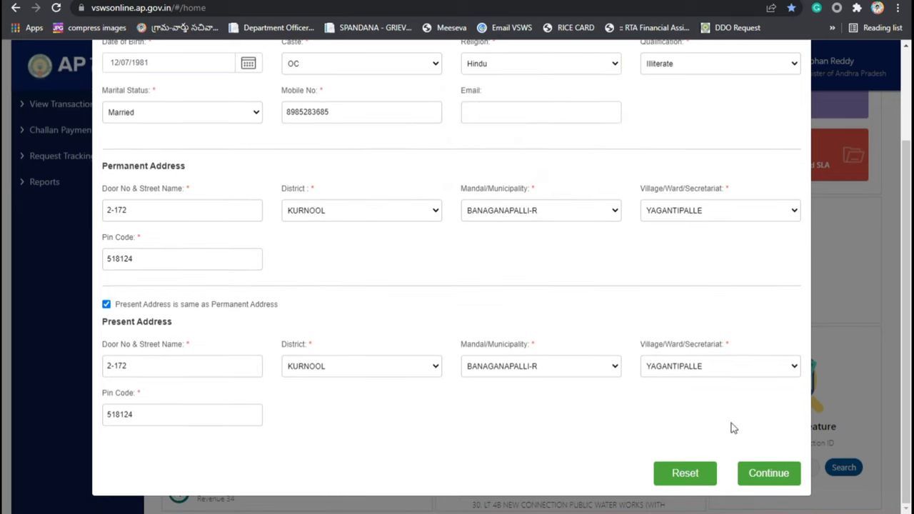
click(757, 480)
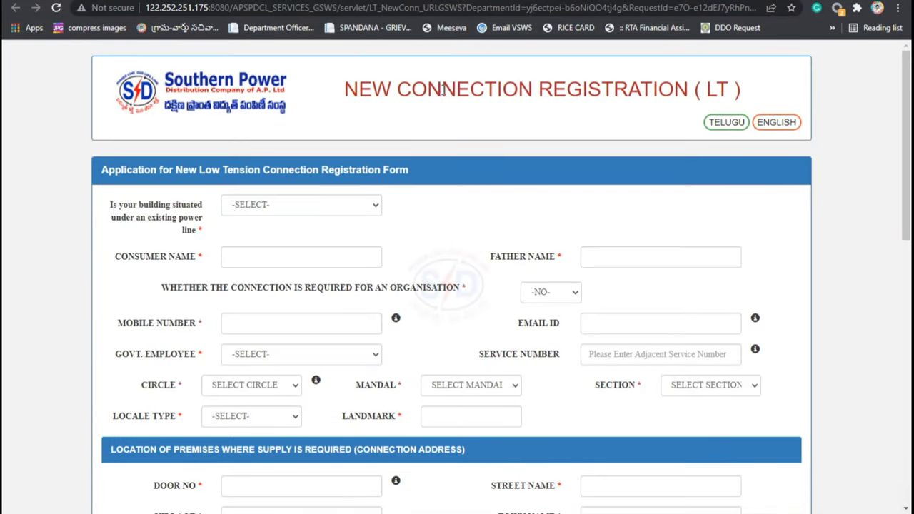
Step: Set the building-under-power-line question to NO, after trying YES and dismissing its line-shifting alert
scroll(538, 197, down, 10)
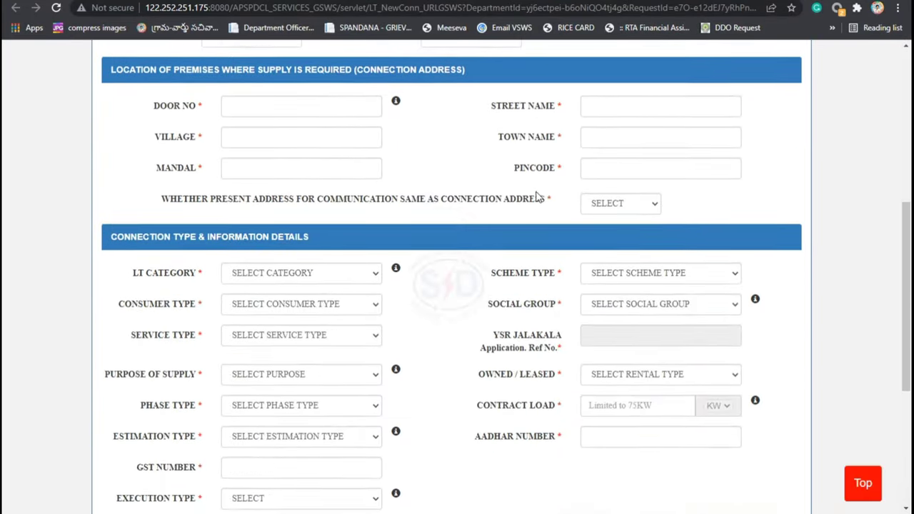
scroll(521, 258, up, 10)
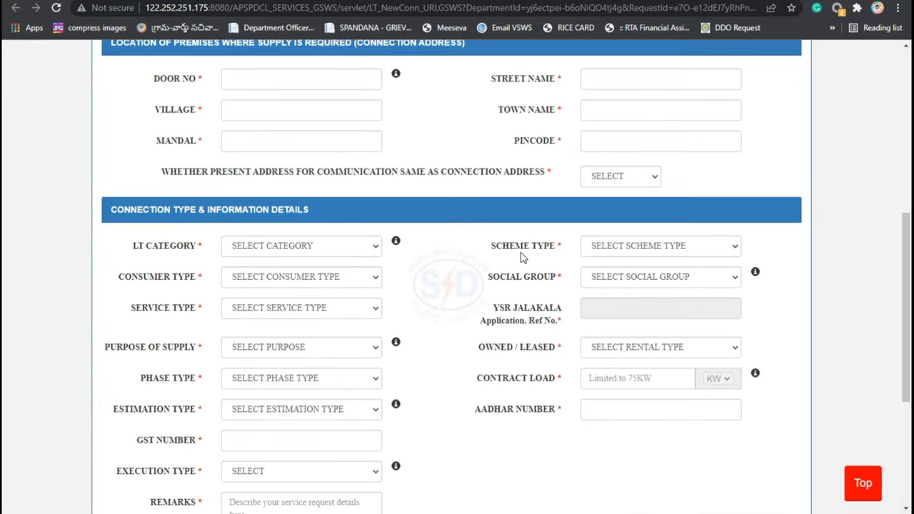
scroll(521, 258, up, 1)
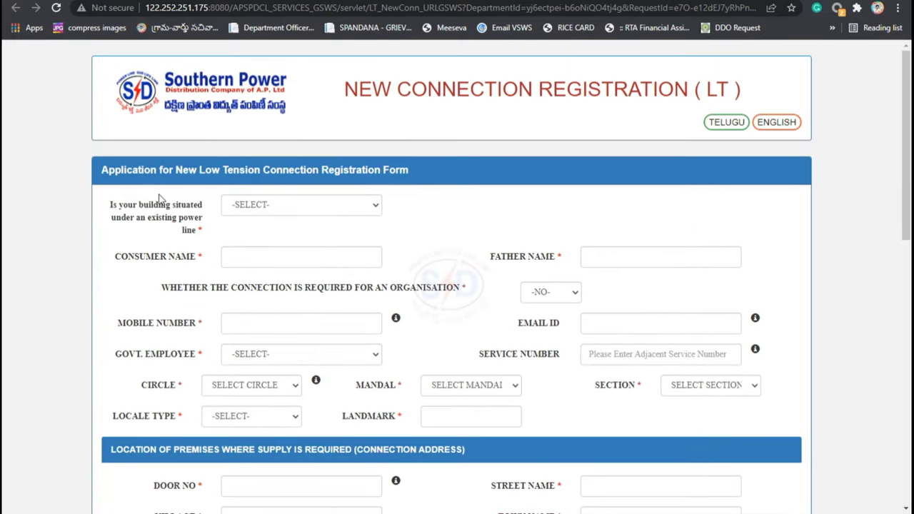
click(245, 206)
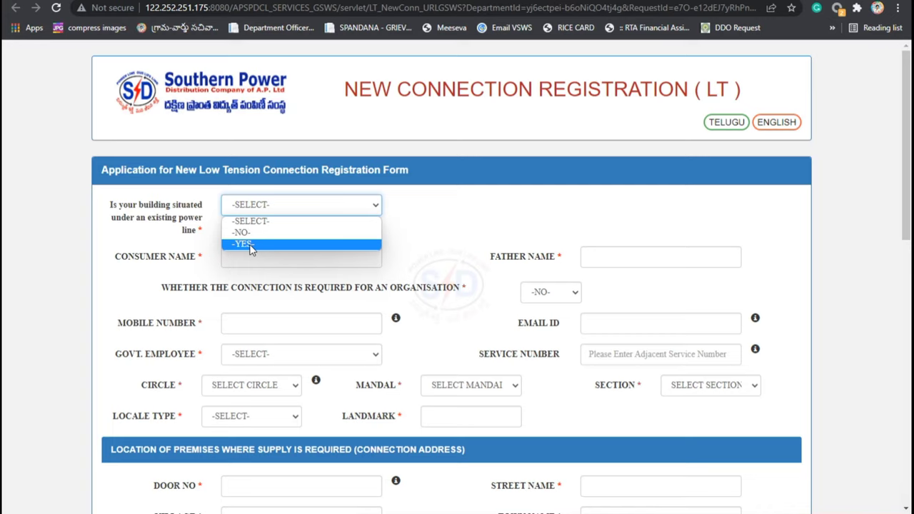
click(244, 244)
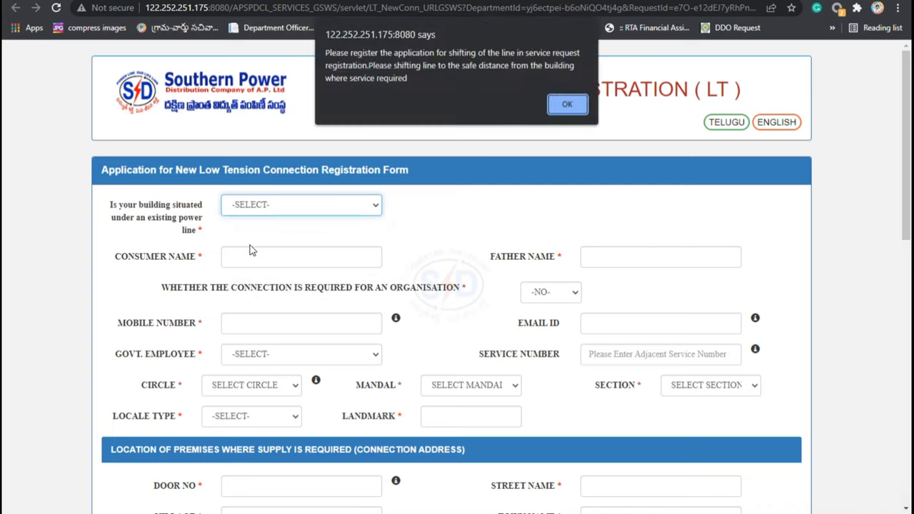
click(568, 105)
click(245, 204)
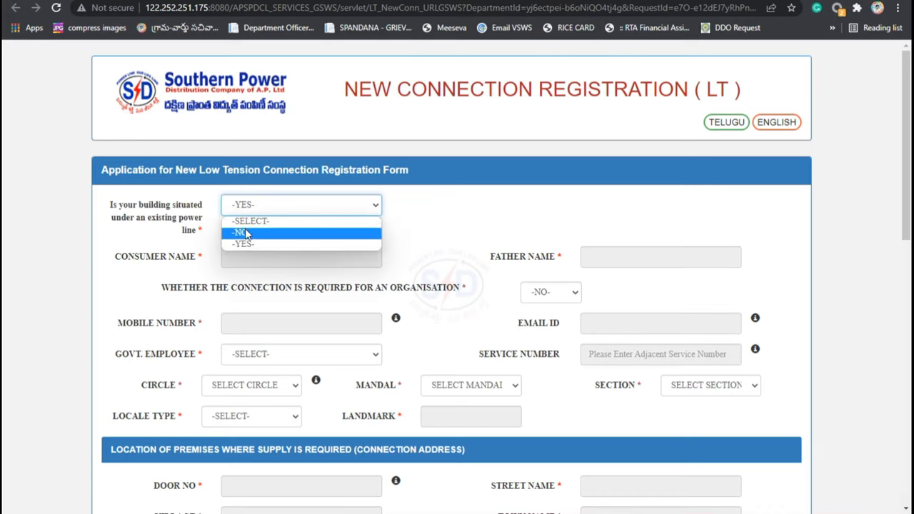
click(241, 232)
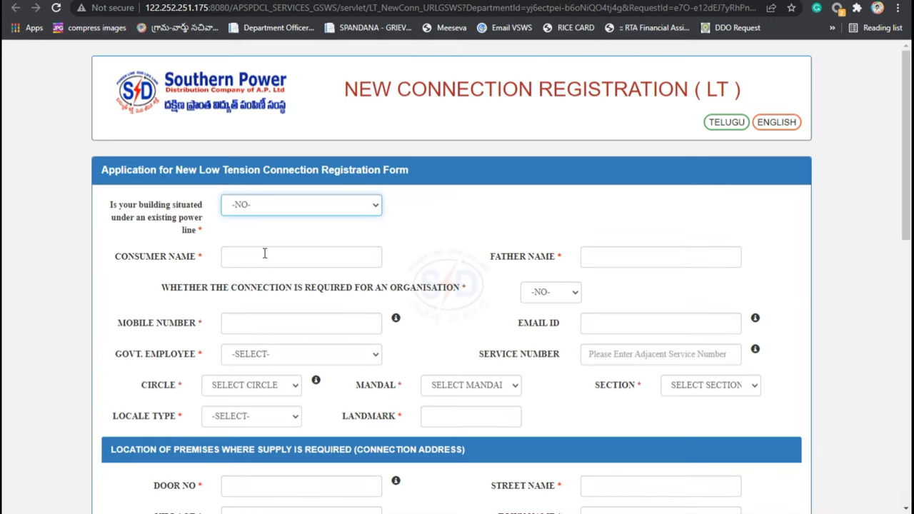
click(265, 254)
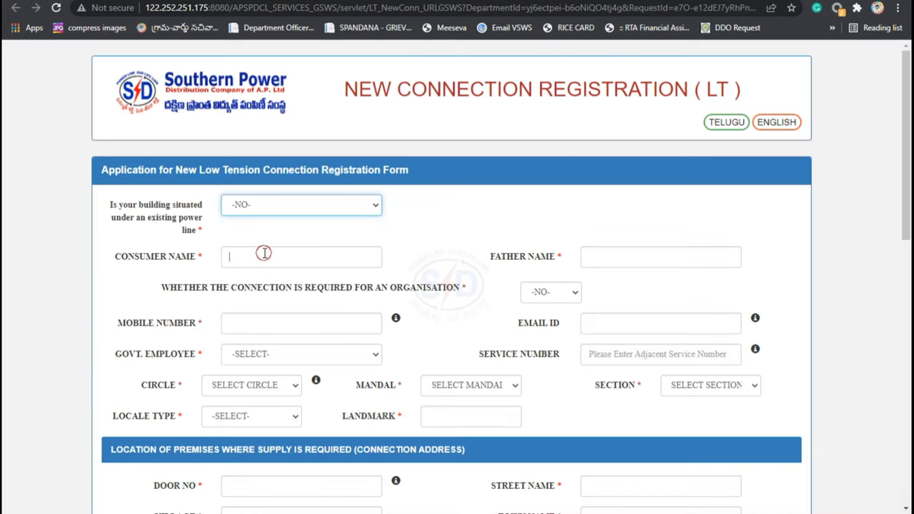
Step: Enter the consumer's and father's names, leave the organisation question at NO, and begin the mobile number
click(847, 507)
click(302, 261)
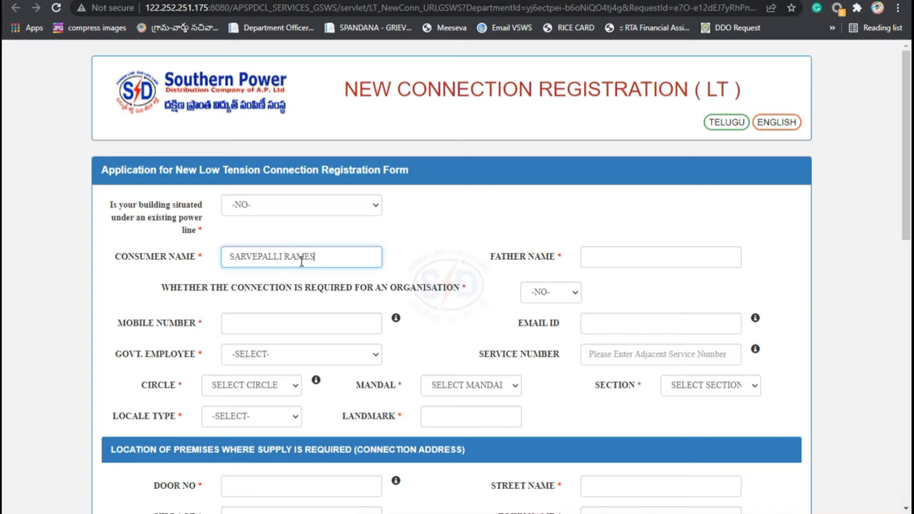
key(Tab)
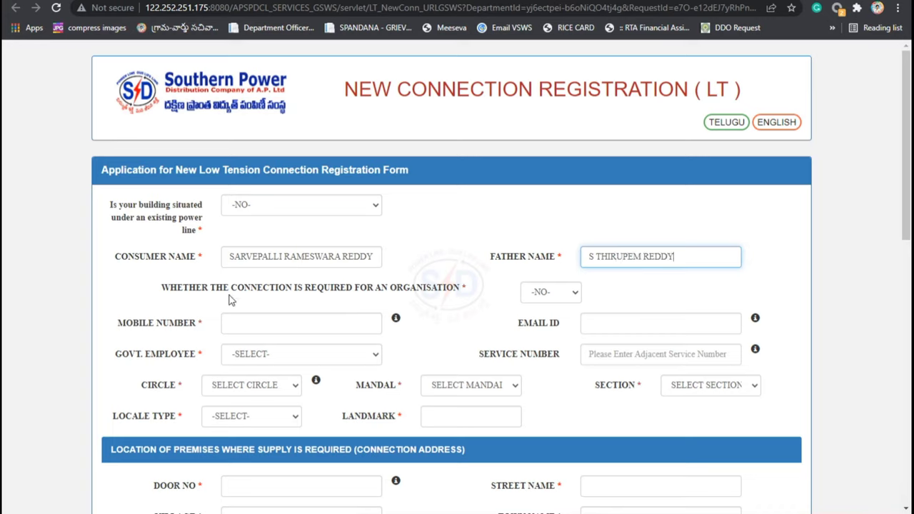
click(546, 294)
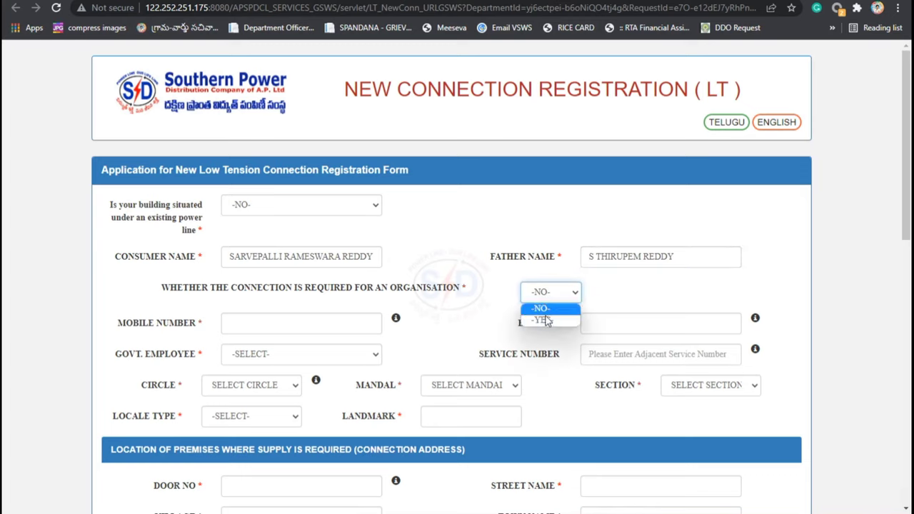
click(548, 321)
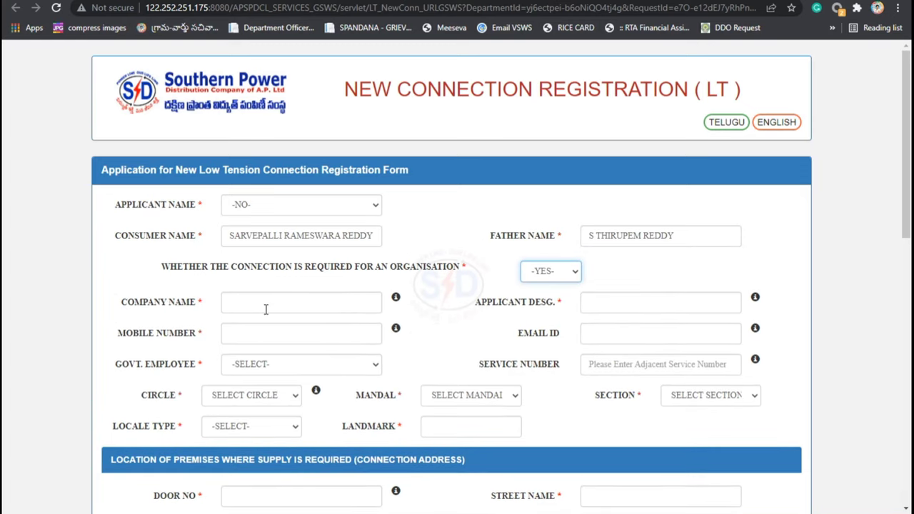
click(264, 309)
click(428, 292)
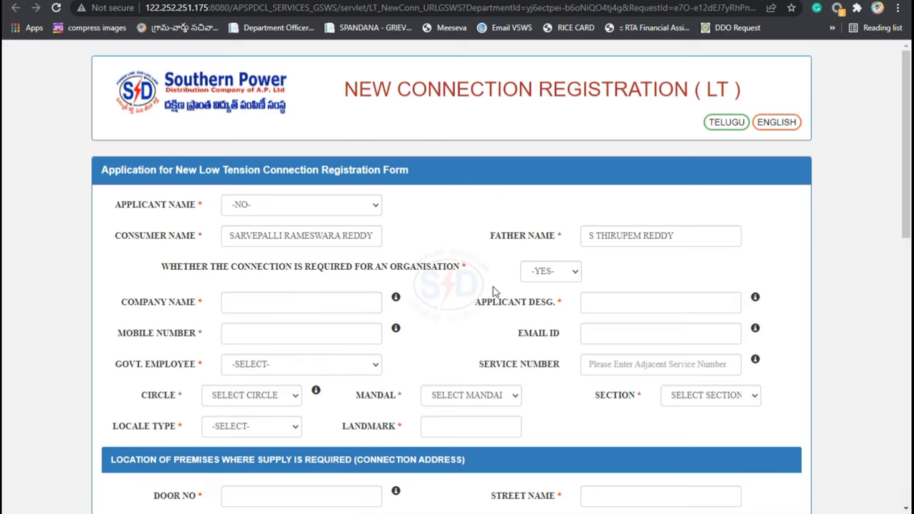
click(545, 272)
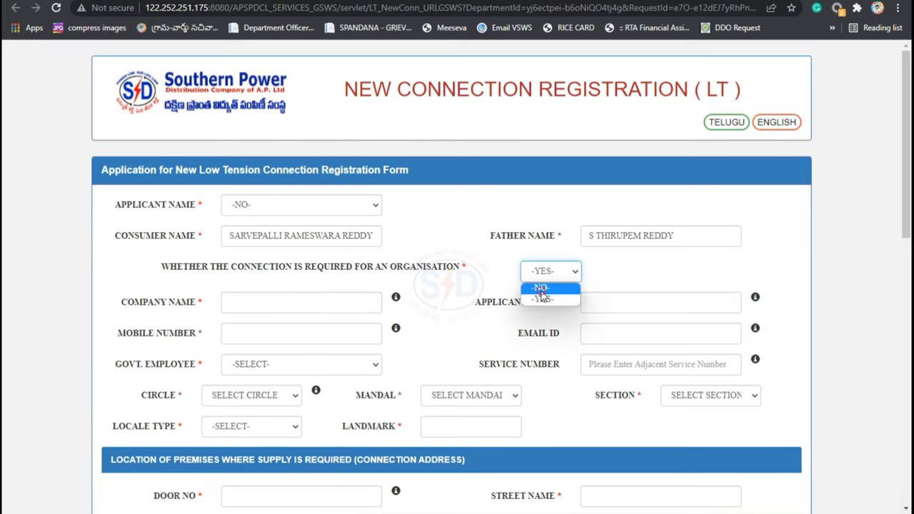
click(540, 295)
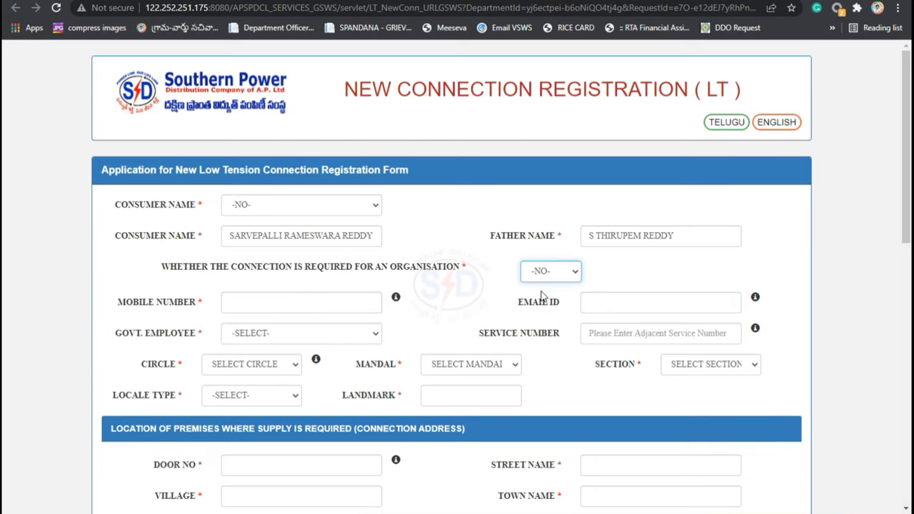
click(301, 301)
text(9)
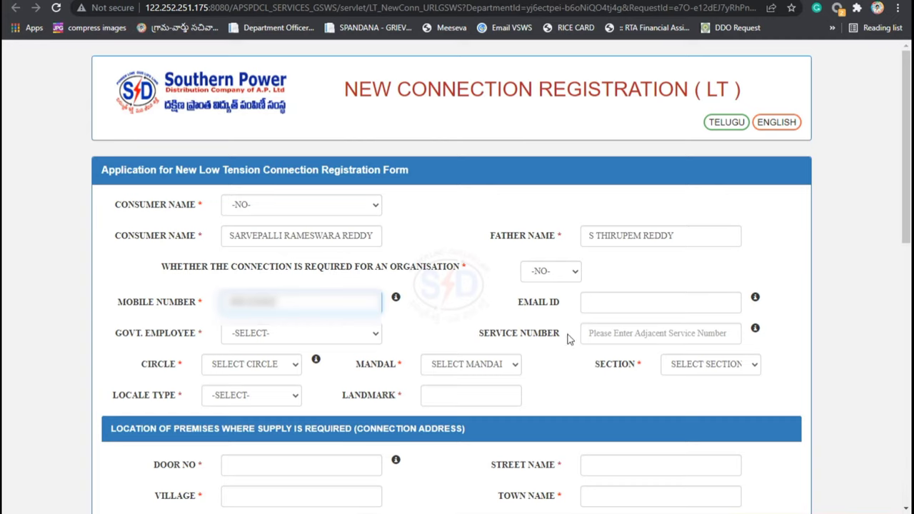
Step: Answer NO to the Govt. Employee question, reverting from an initial YES
click(469, 301)
click(294, 333)
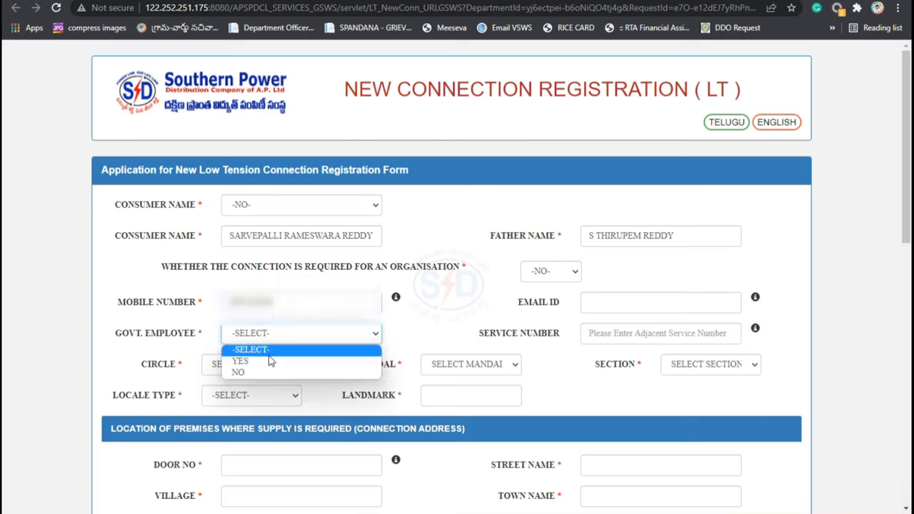
click(271, 362)
click(292, 338)
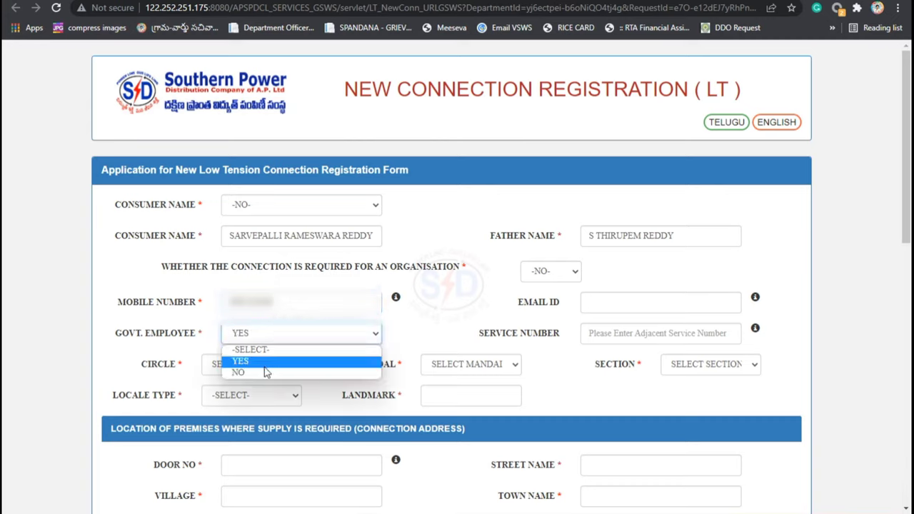
click(654, 337)
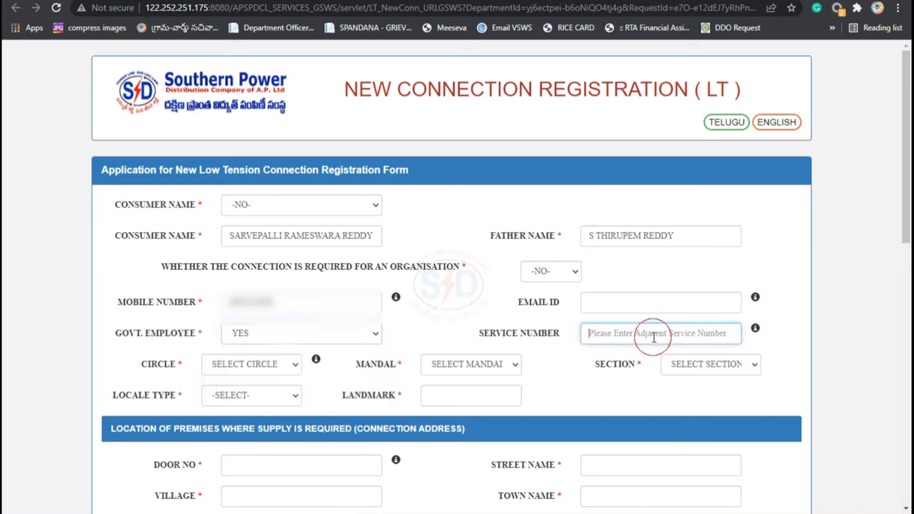
click(275, 340)
click(271, 372)
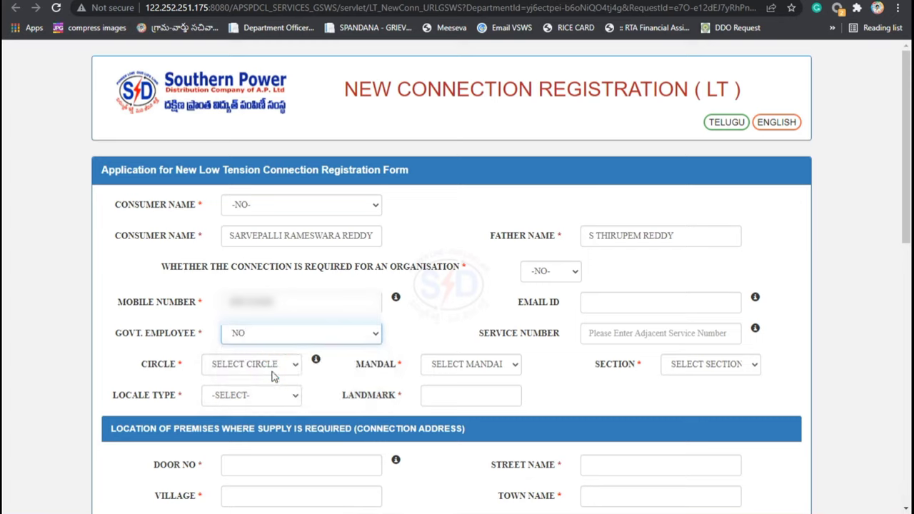
click(422, 326)
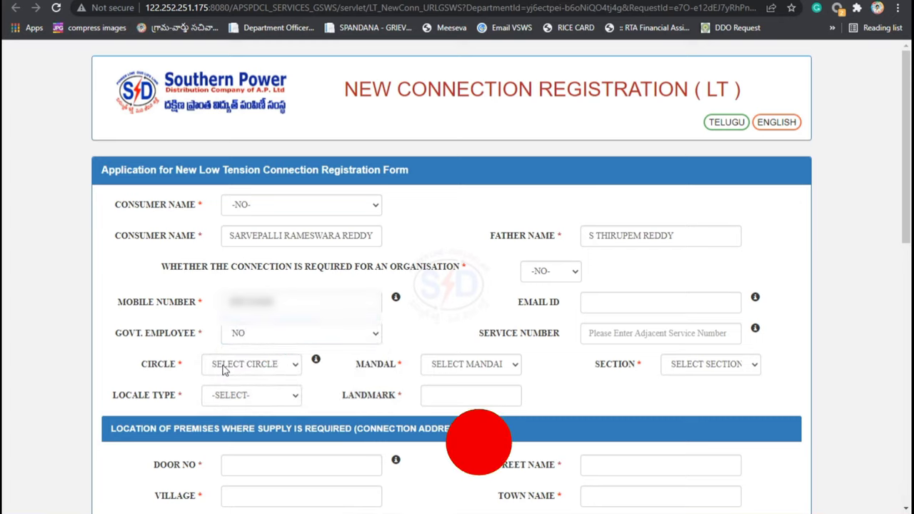
Step: Choose circle KURNOOL, mandal BANAGANAPALLI, section B.PALLI (R), locale MINOR PANCHAYAT, and landmark YAGANTIPALLE
click(249, 366)
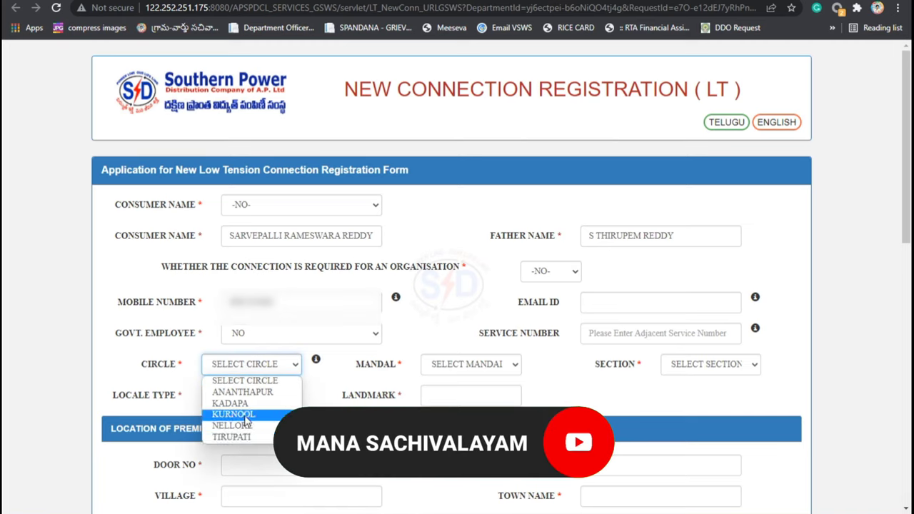
click(236, 415)
click(451, 364)
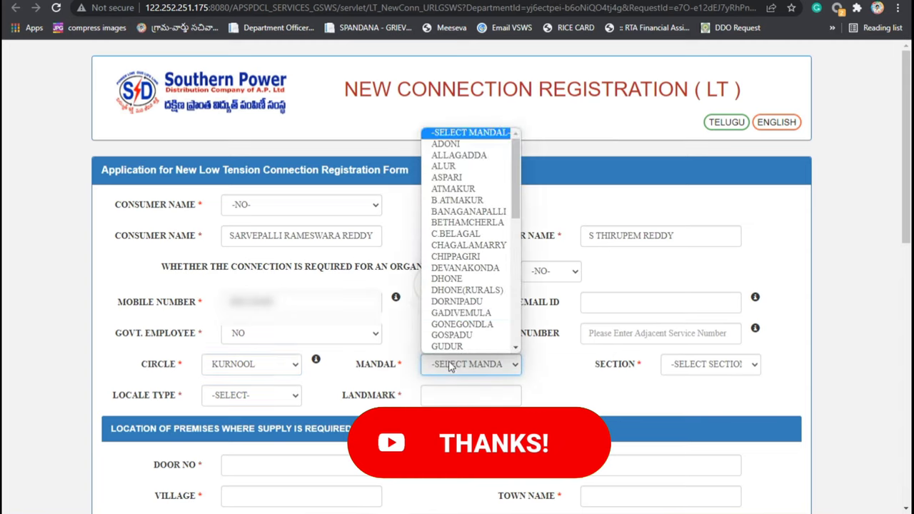
click(483, 217)
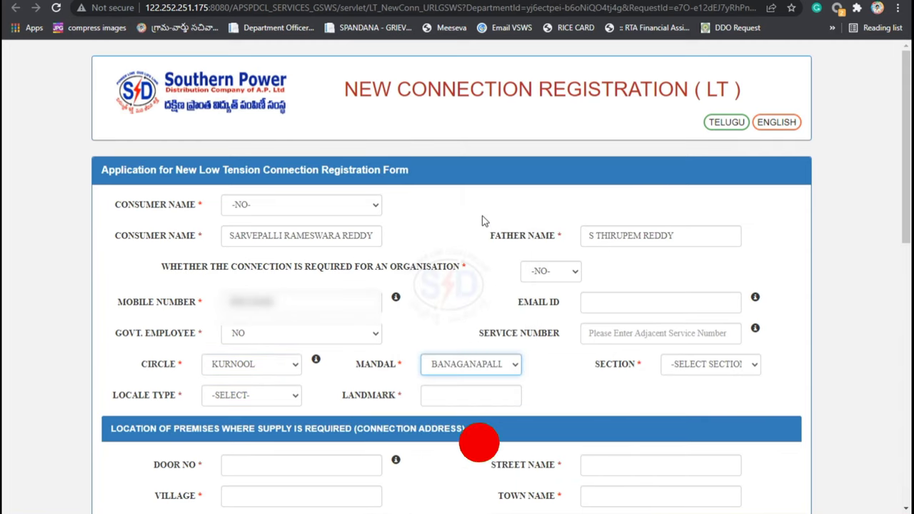
click(695, 366)
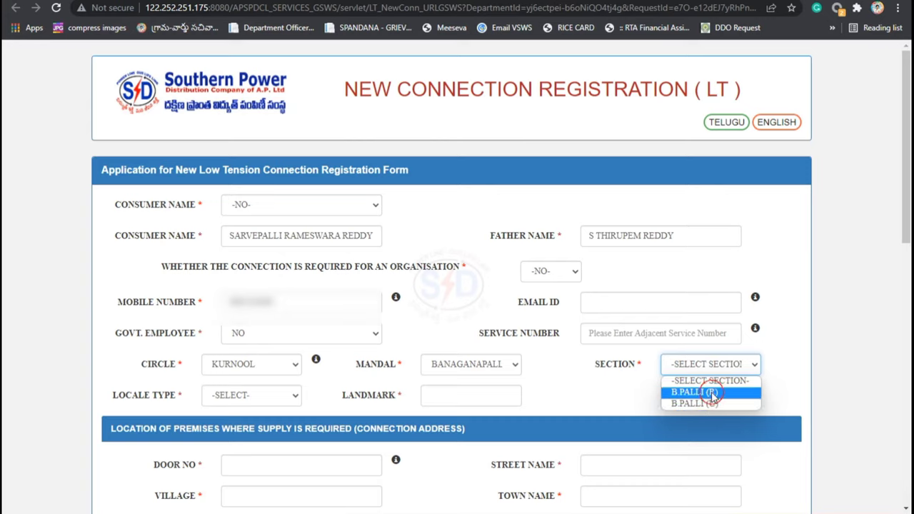
click(708, 393)
click(248, 401)
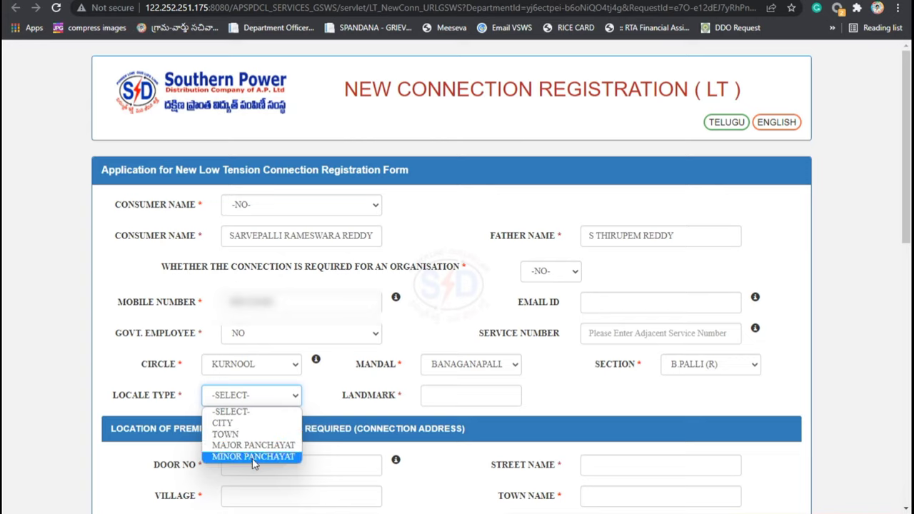
click(254, 458)
click(465, 395)
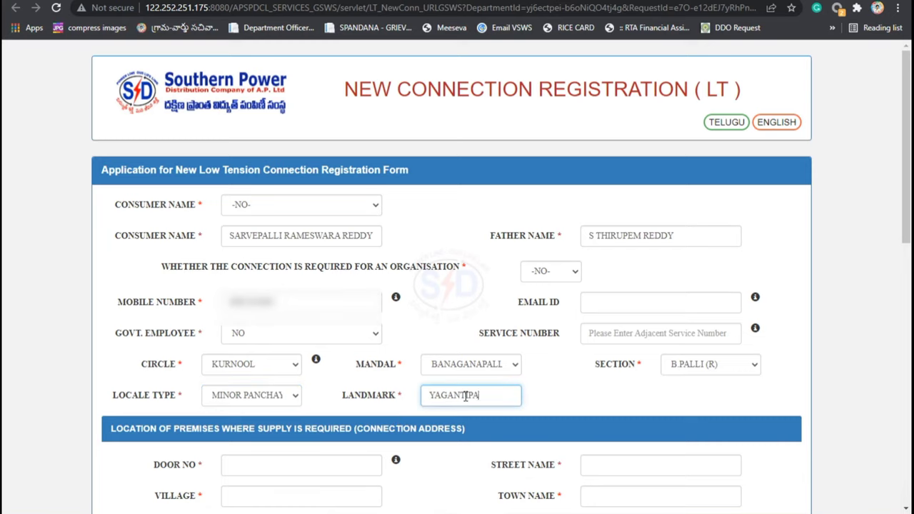
scroll(465, 397, down, 2)
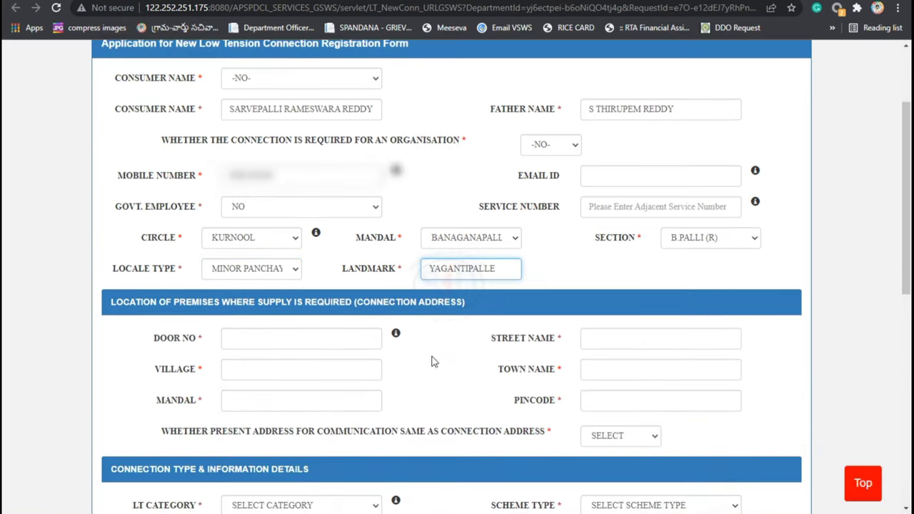
Step: Fill the connection address door number, street, village YAGANTIPALLE and town
click(432, 357)
click(273, 341)
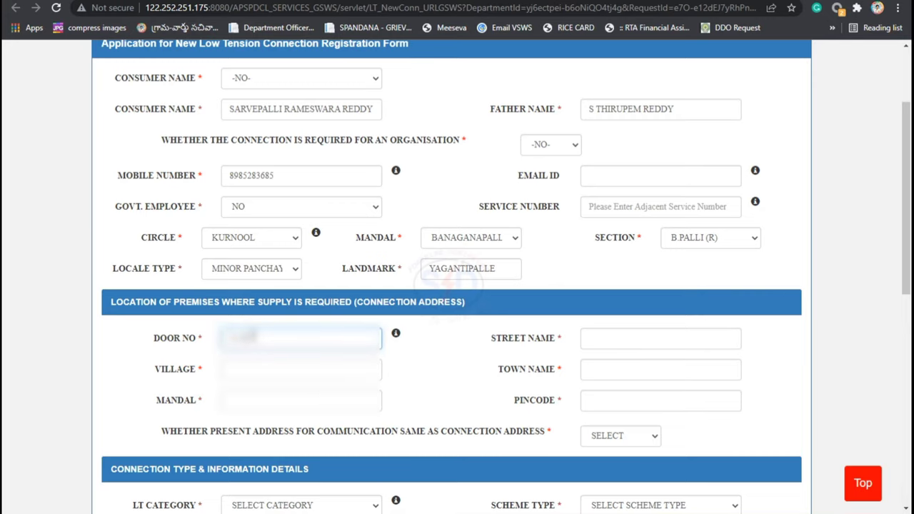
click(589, 342)
text(YAGANTIPALLE)
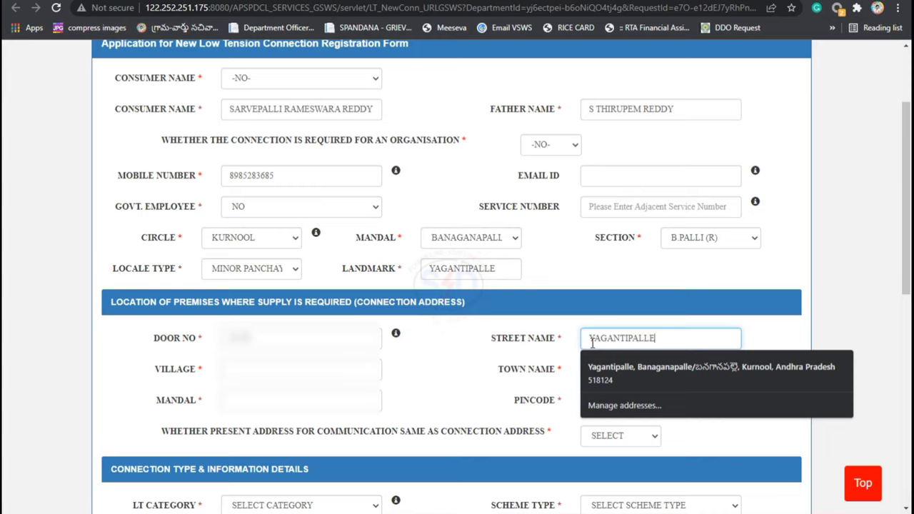
click(262, 372)
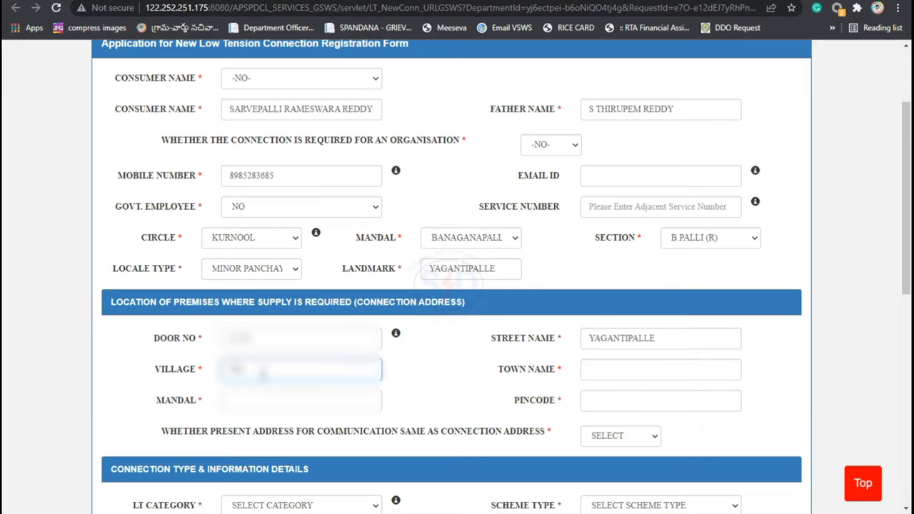
text(YAGANTIPALLE)
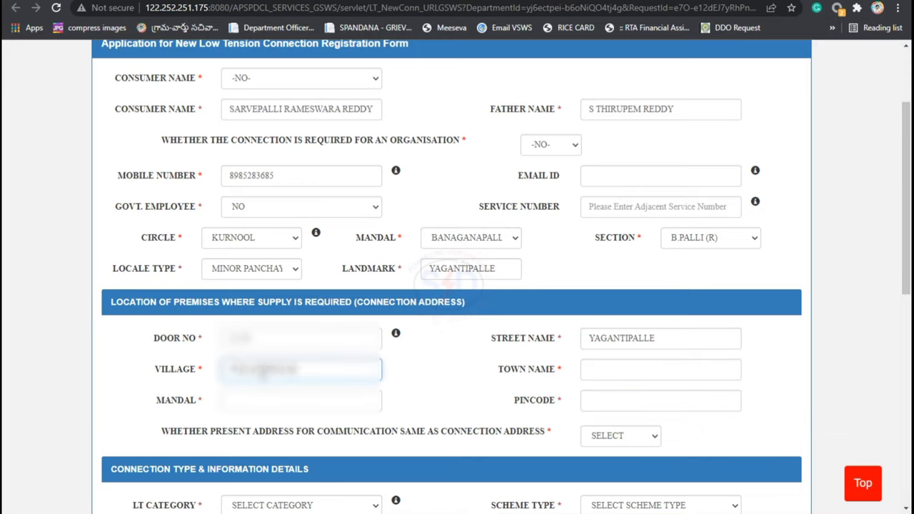
key(Tab)
text(BANAG)
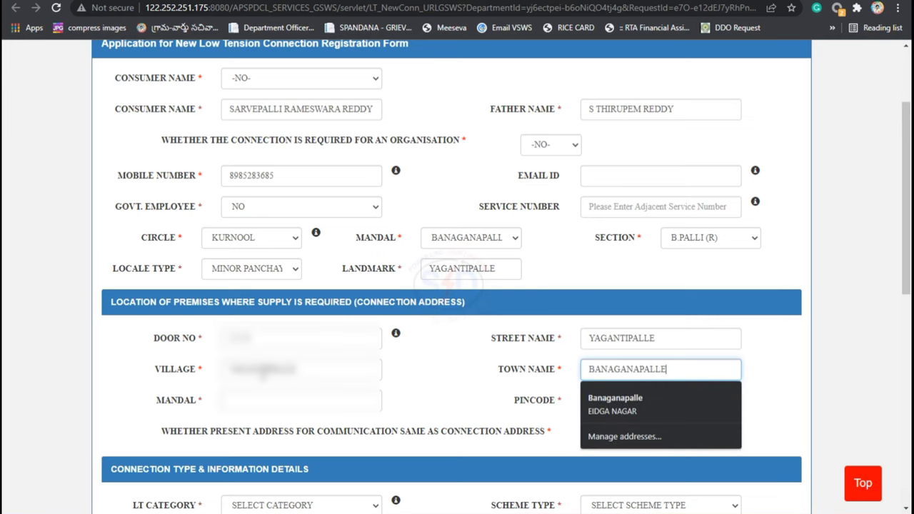
Step: Enter the connection address mandal Banaganapalli and pincode 518124
click(243, 401)
text(B)
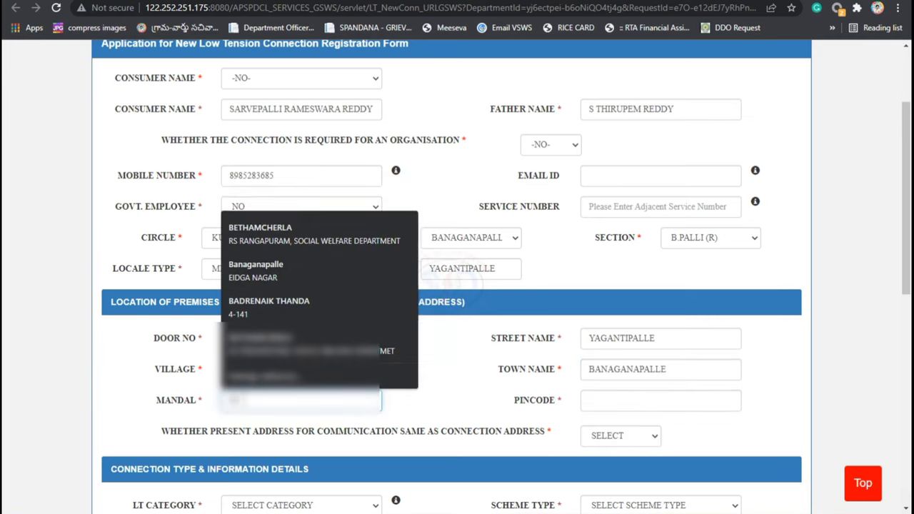
text(anaganap)
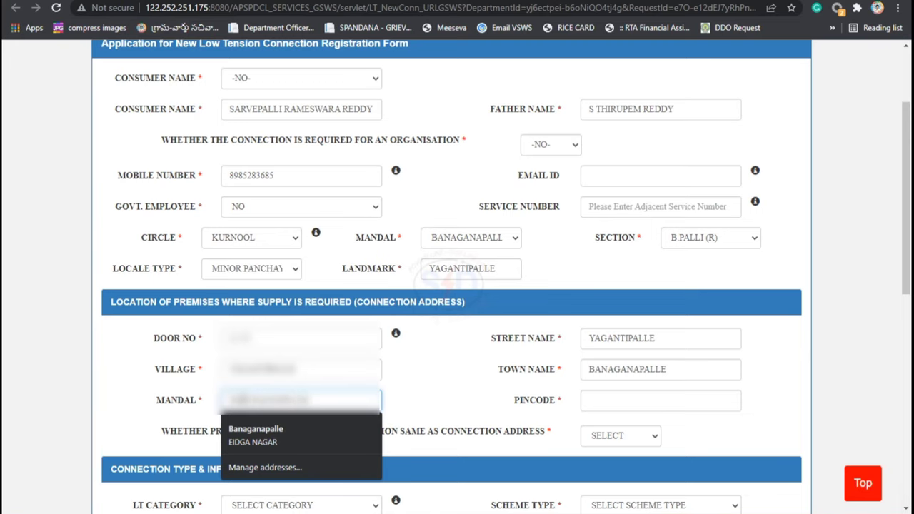
click(646, 400)
text(518)
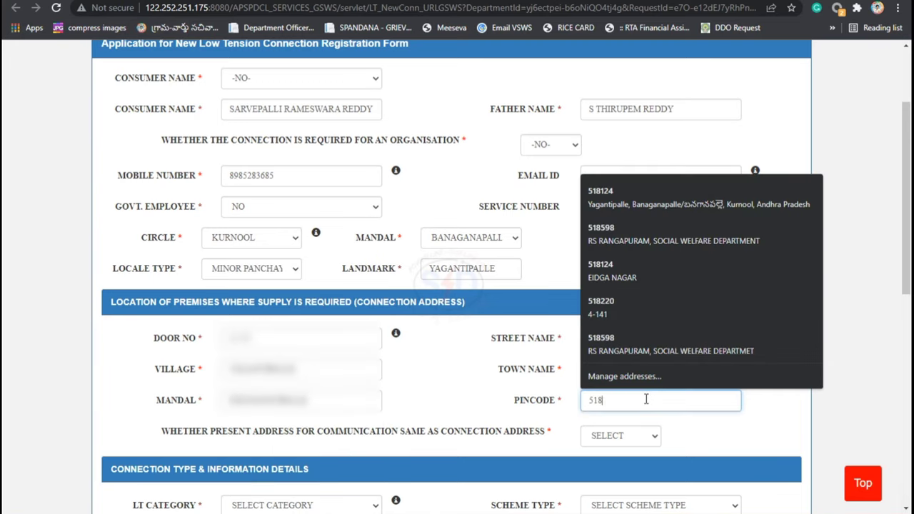
text(124)
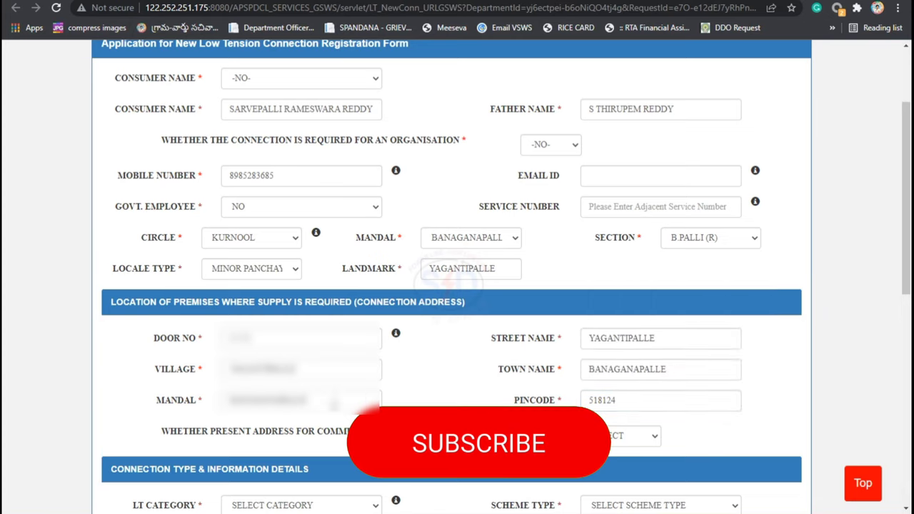
Step: Answer YES that the communication address is the same as the connection address
scroll(334, 404, down, 1)
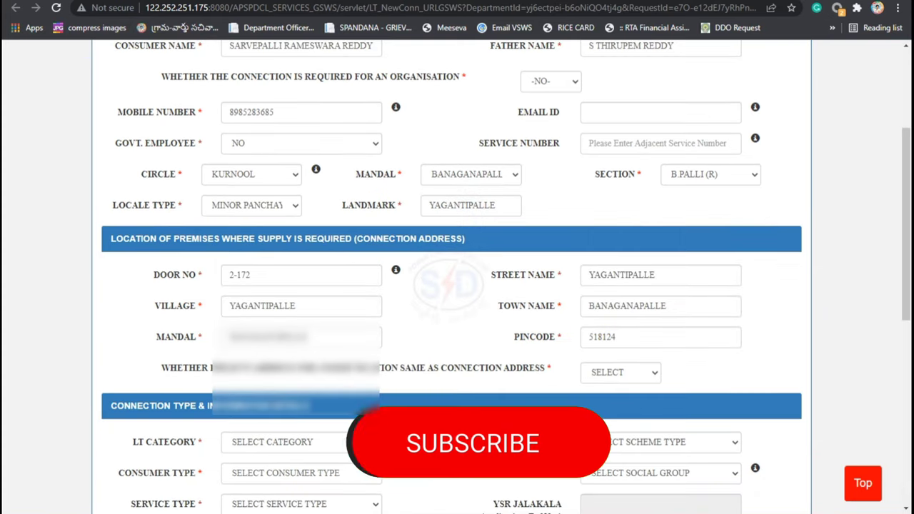
click(600, 378)
click(604, 407)
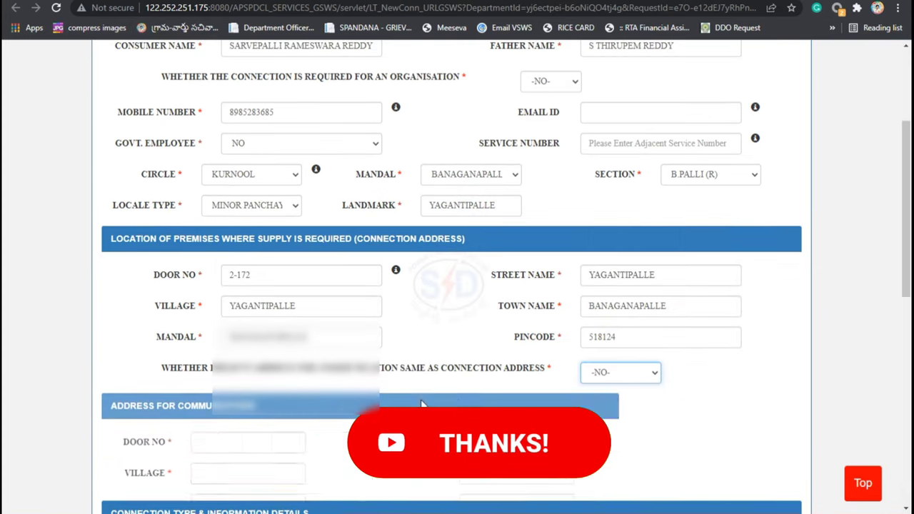
scroll(307, 411, down, 2)
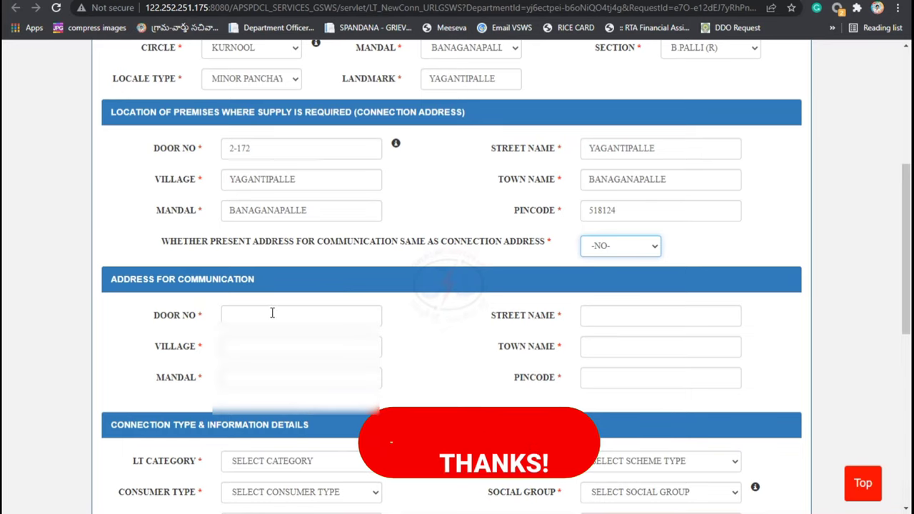
click(586, 246)
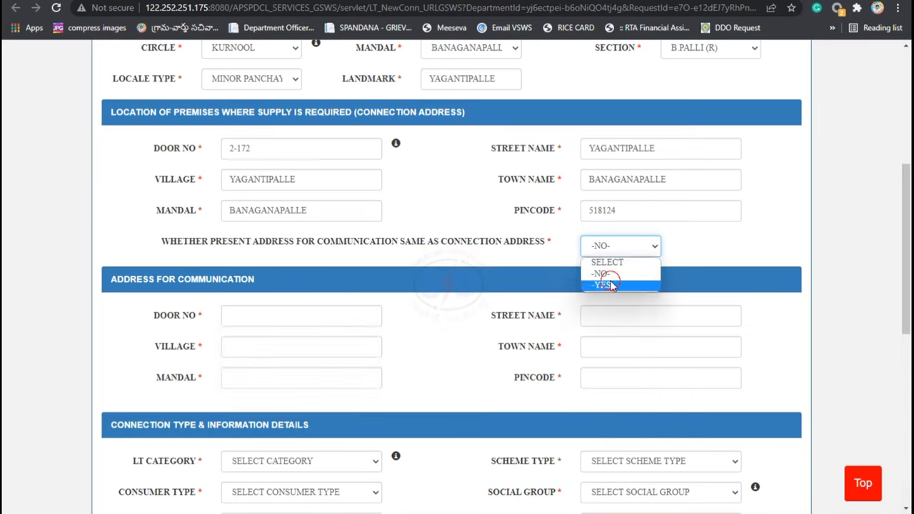
click(603, 285)
scroll(501, 319, down, 3)
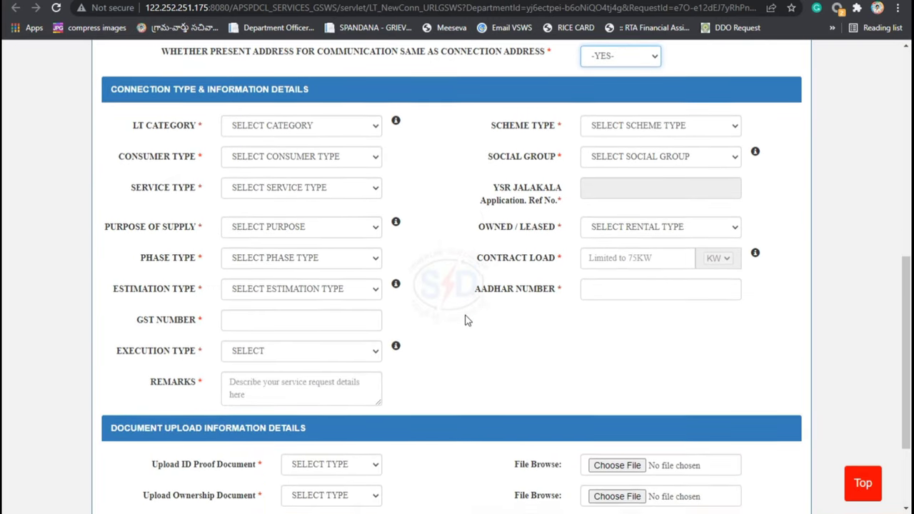
Step: Choose LT1-1-DOMESTIC as the LT category and close its information popup
scroll(465, 321, up, 1)
scroll(464, 320, down, 1)
click(259, 127)
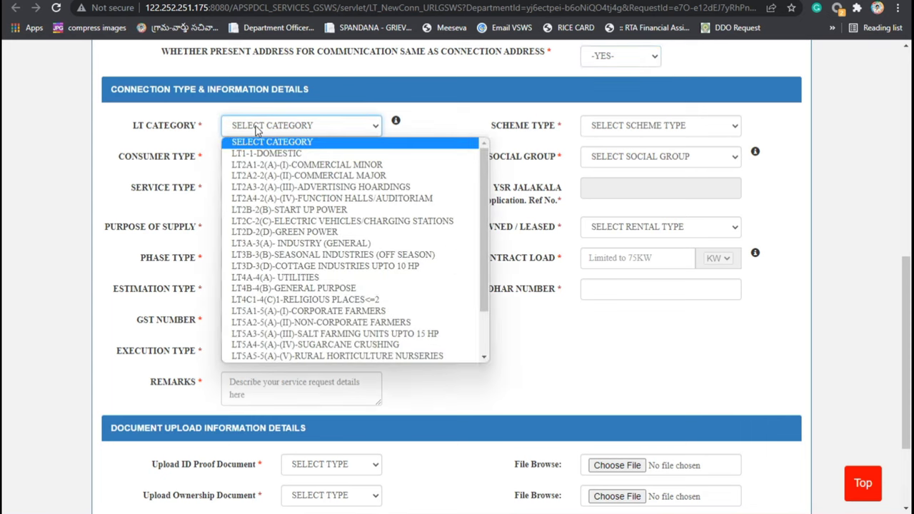
scroll(300, 264, down, 2)
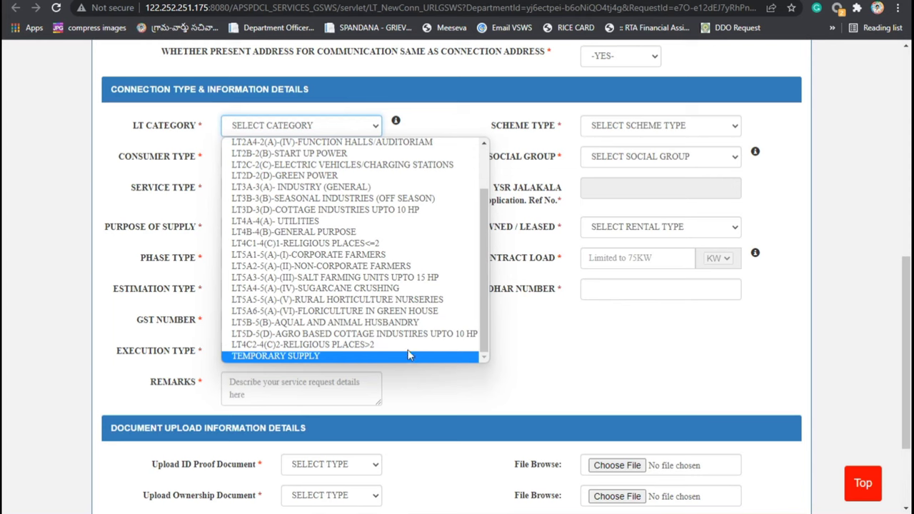
scroll(347, 261, up, 2)
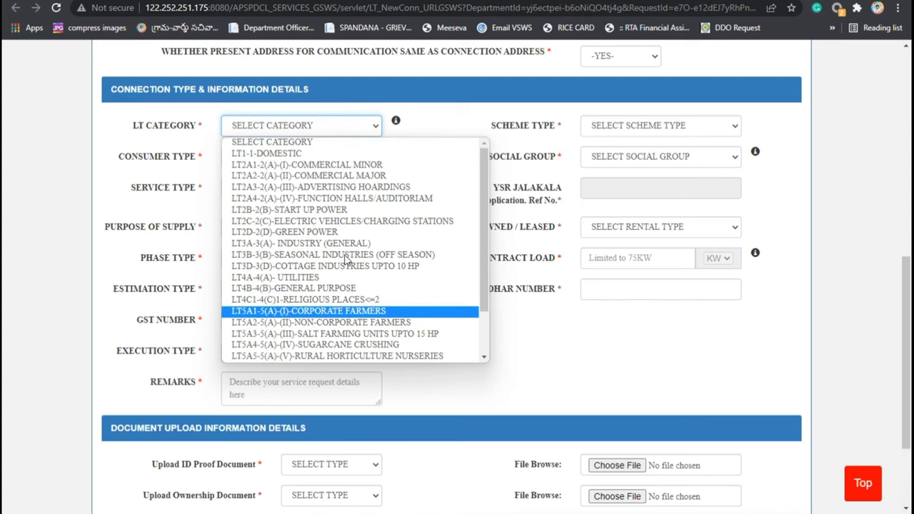
click(291, 154)
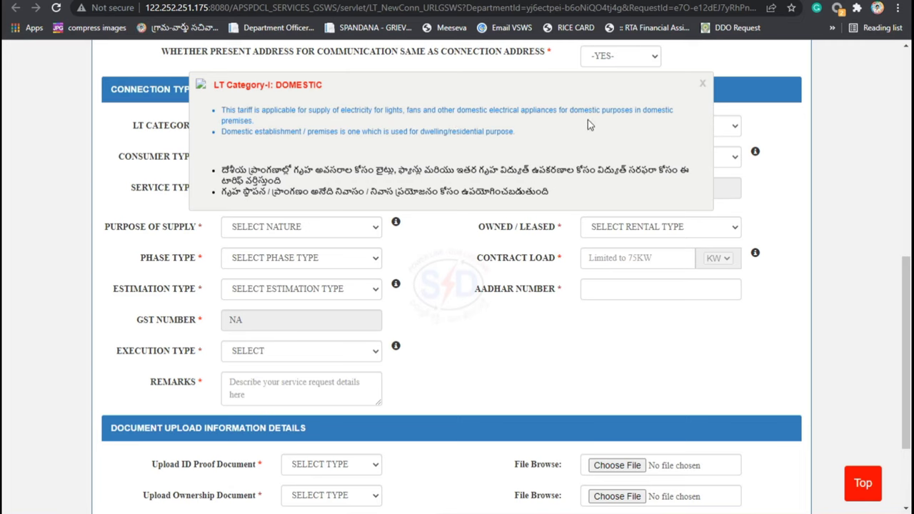
click(701, 84)
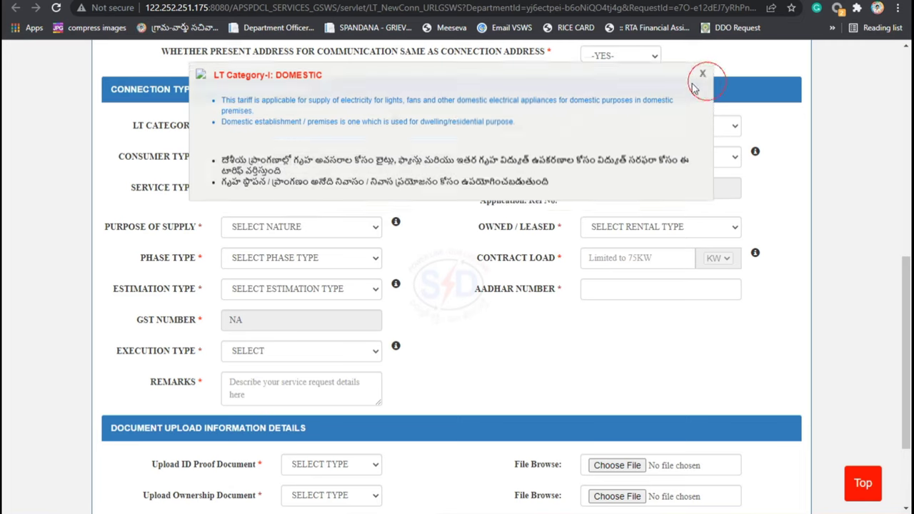
Step: Try the Advertising Hoardings and Seasonal Industries categories, then revert to LT1-1-DOMESTIC
click(279, 127)
click(273, 183)
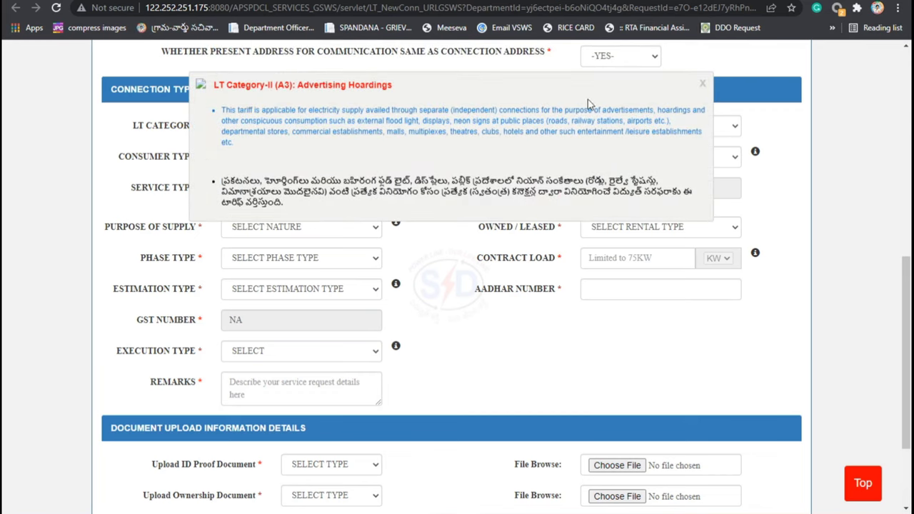
click(703, 83)
click(291, 131)
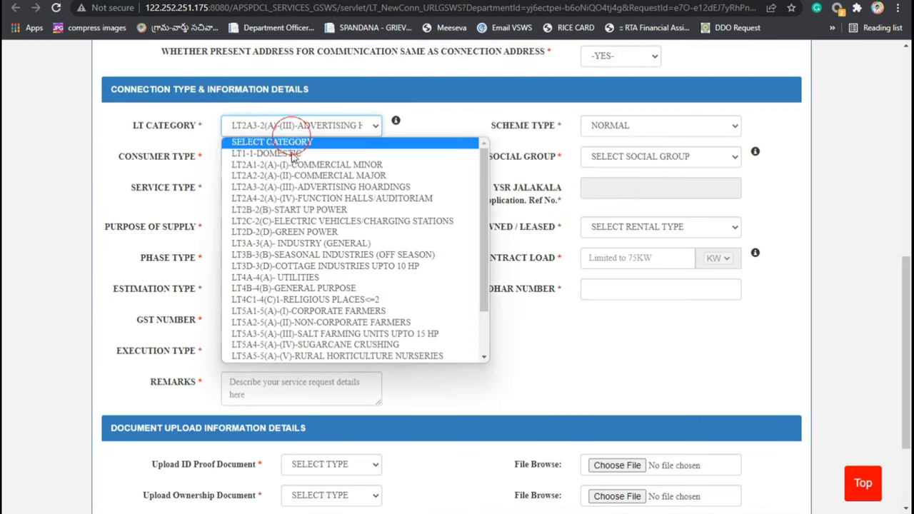
click(283, 254)
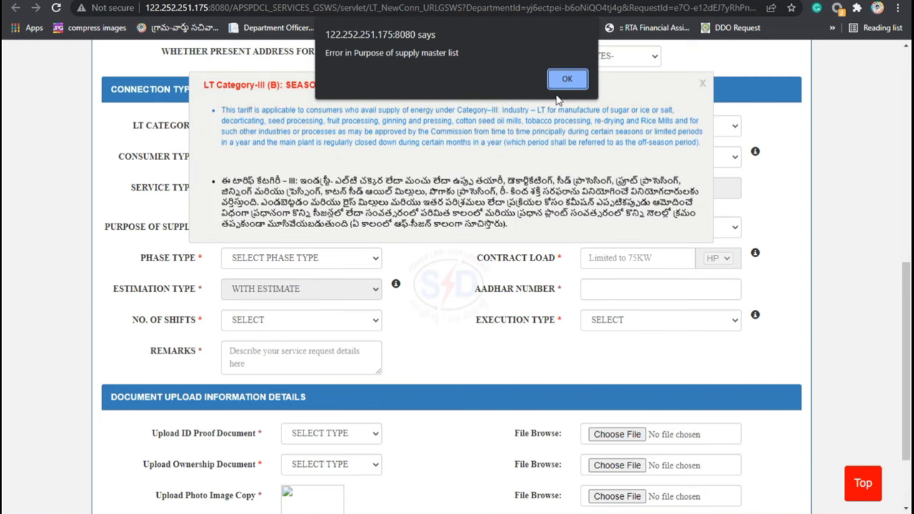
click(568, 79)
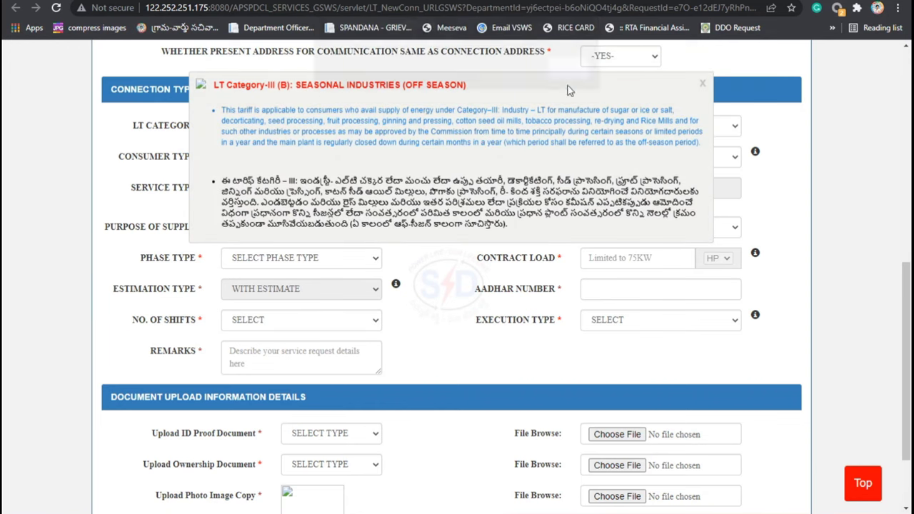
click(702, 83)
click(248, 129)
click(249, 152)
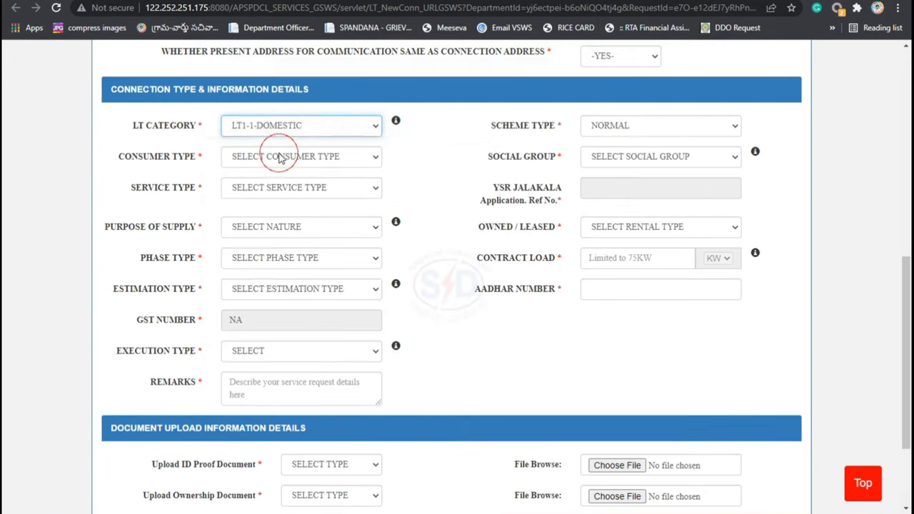
click(702, 83)
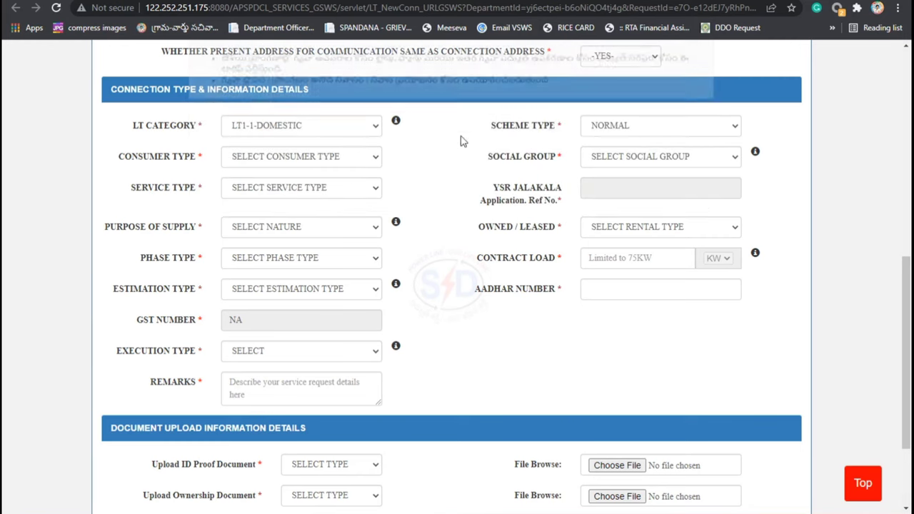
Step: Keep scheme type NORMAL, set consumer type INDIVIDUAL and social group OC
click(609, 125)
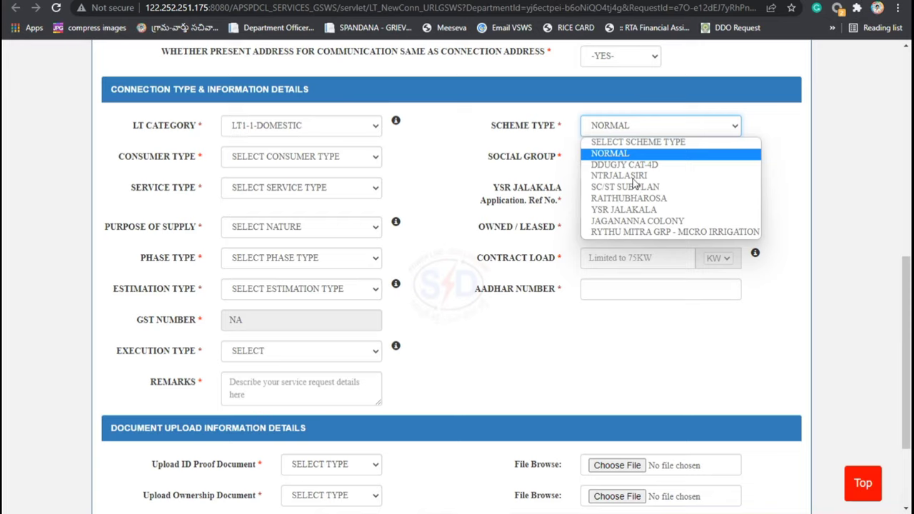
click(844, 500)
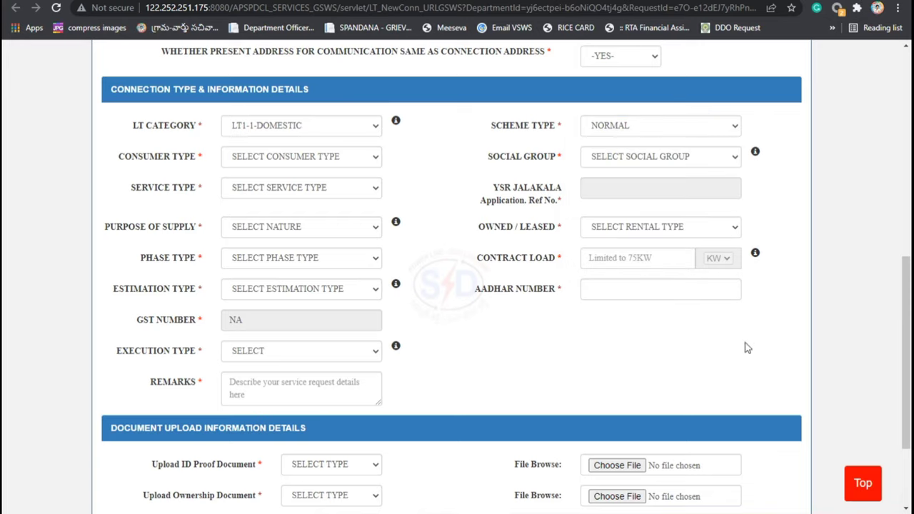
click(636, 156)
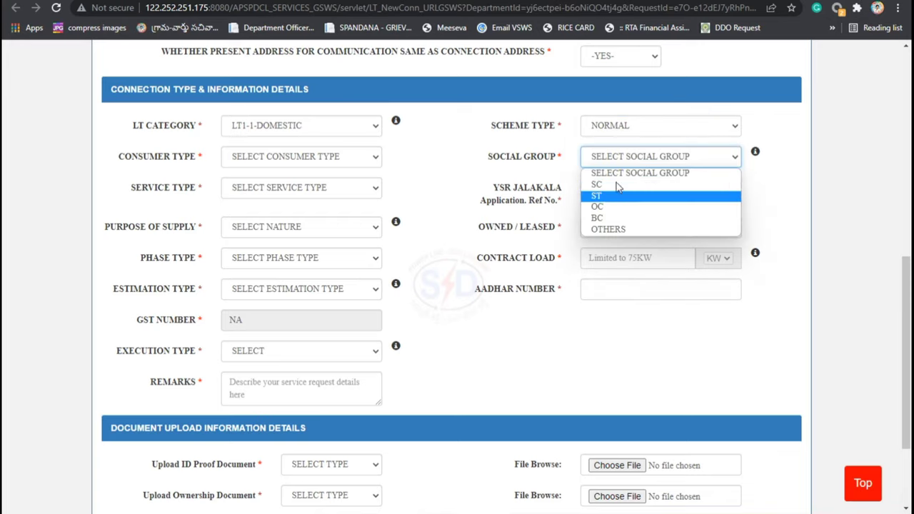
click(621, 129)
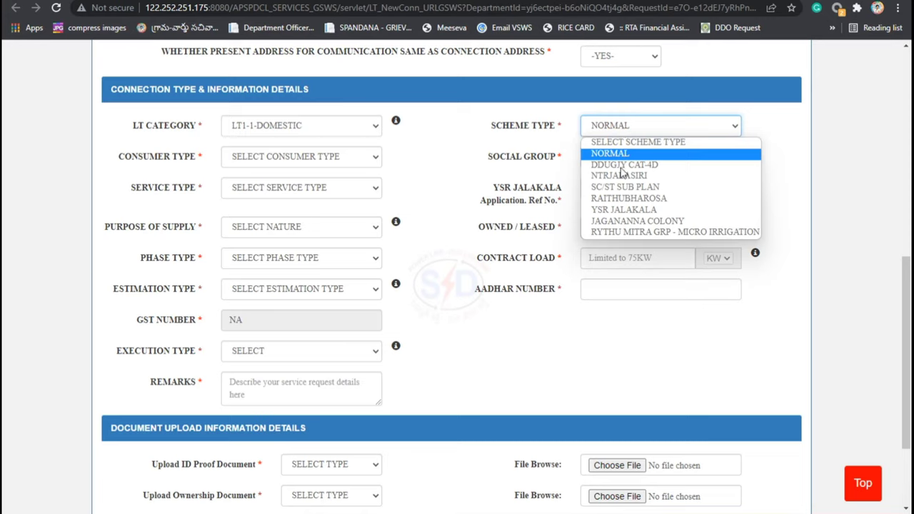
click(567, 140)
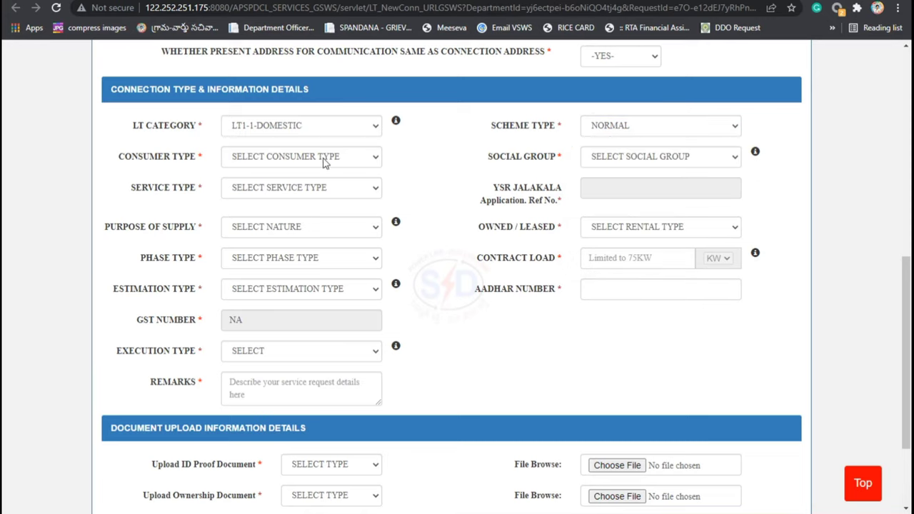
click(252, 161)
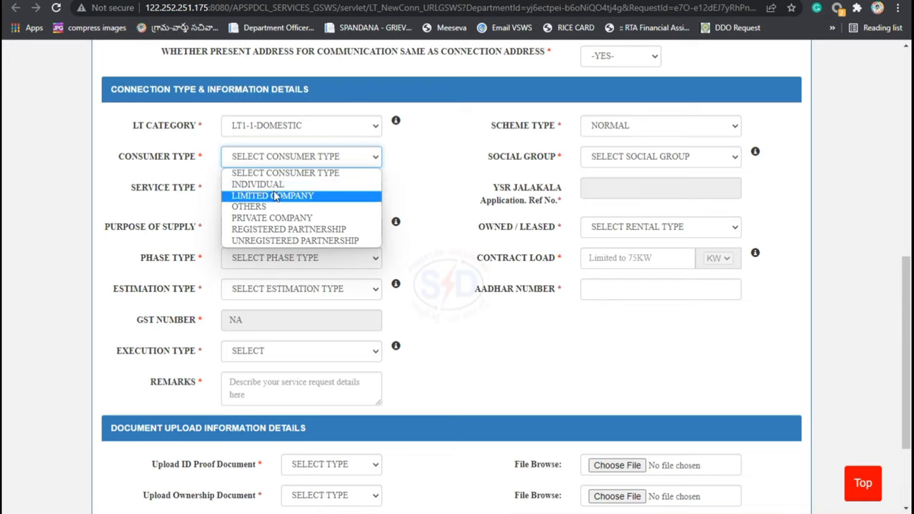
click(277, 188)
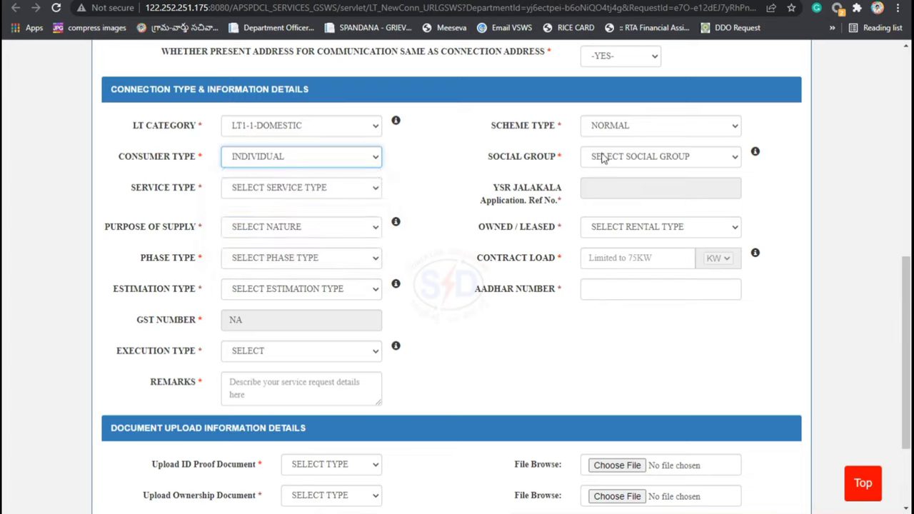
click(624, 163)
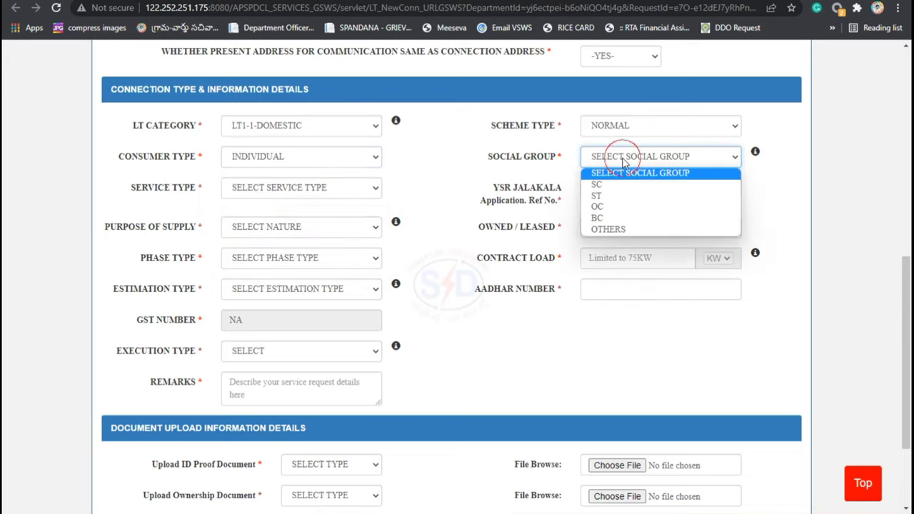
click(617, 207)
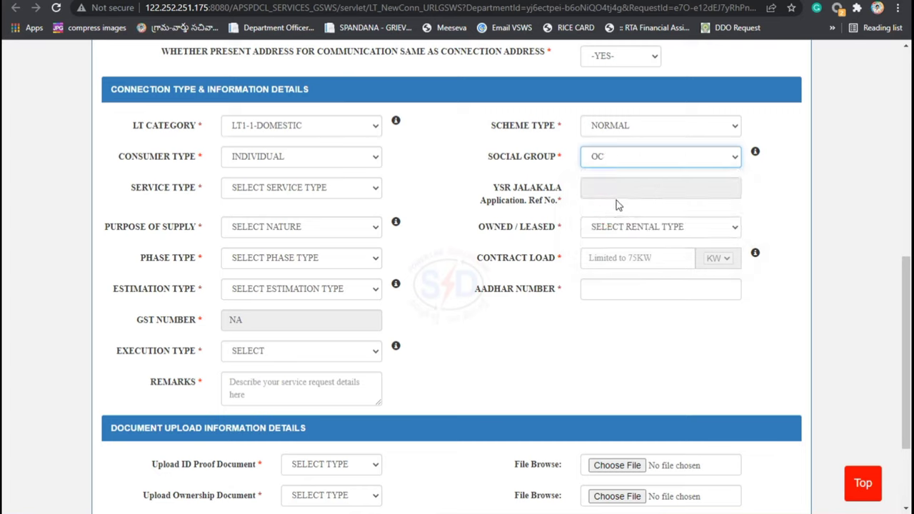
Step: Set service type to NON-GOVERNMENT, confirming scheme type stays NORMAL
click(278, 190)
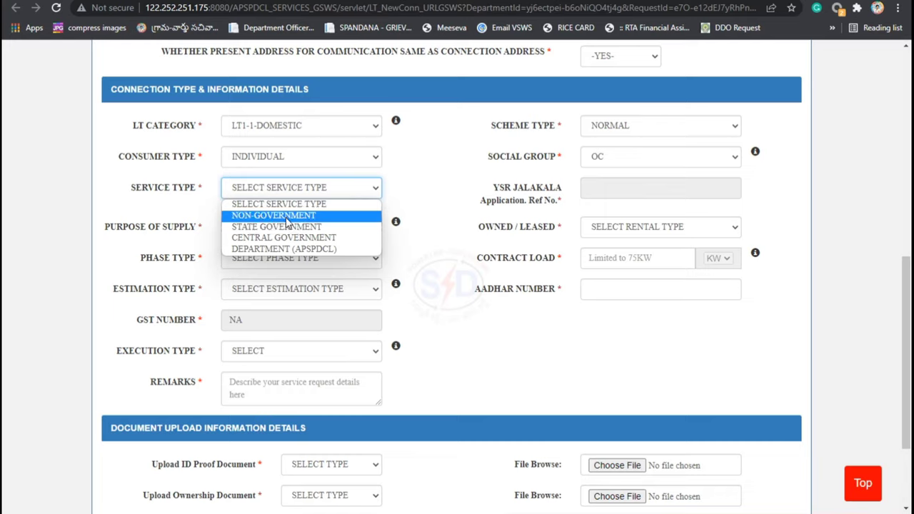
click(290, 216)
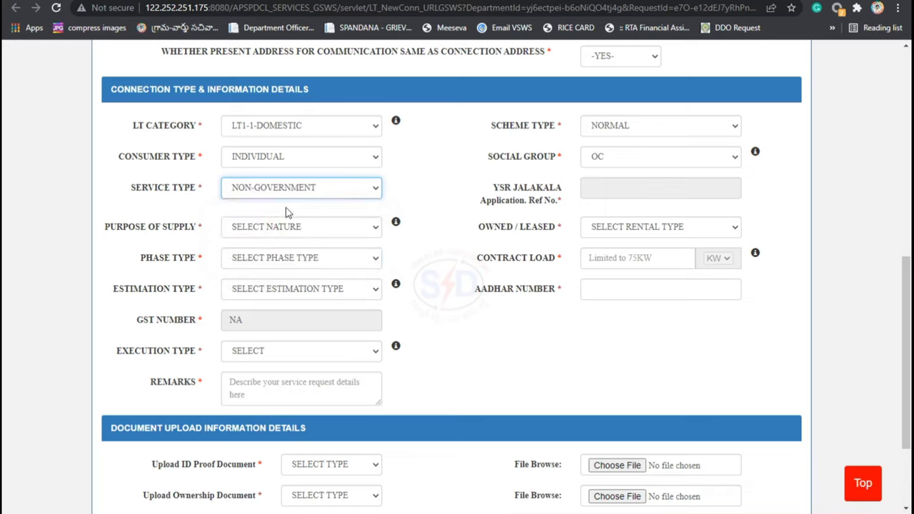
click(619, 156)
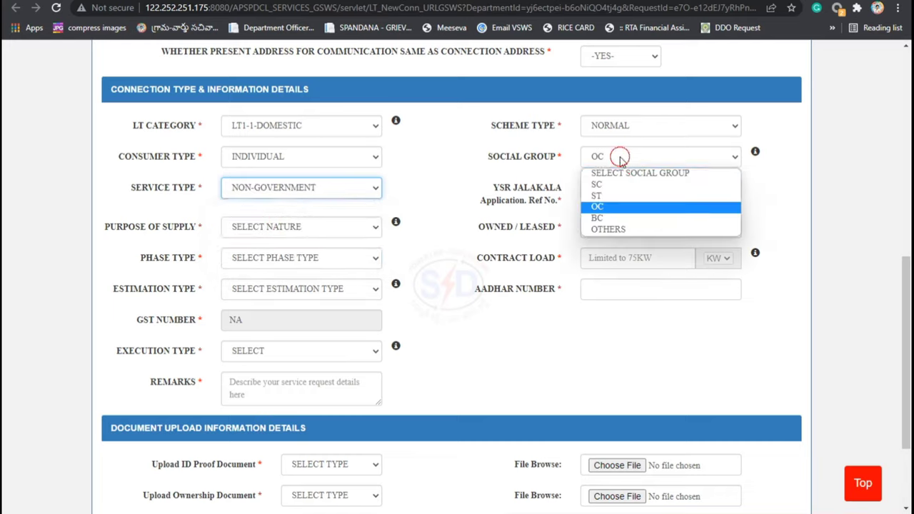
click(616, 118)
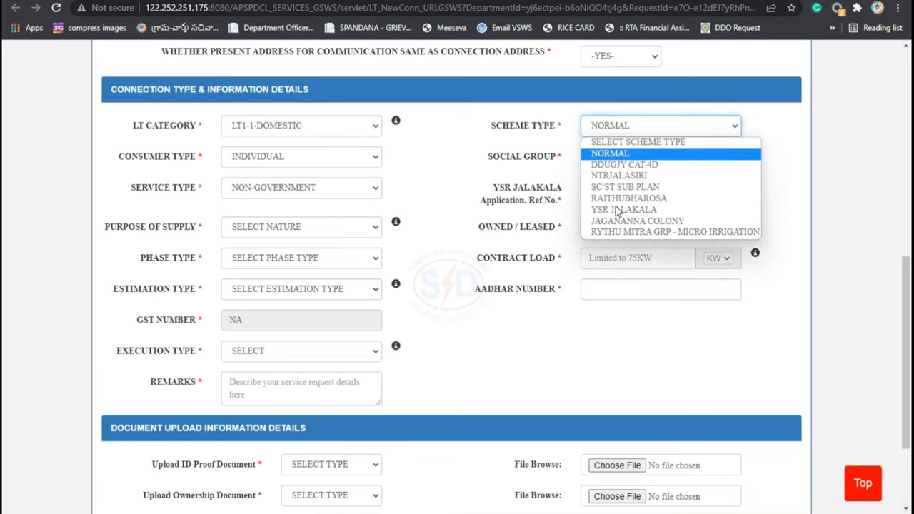
click(567, 145)
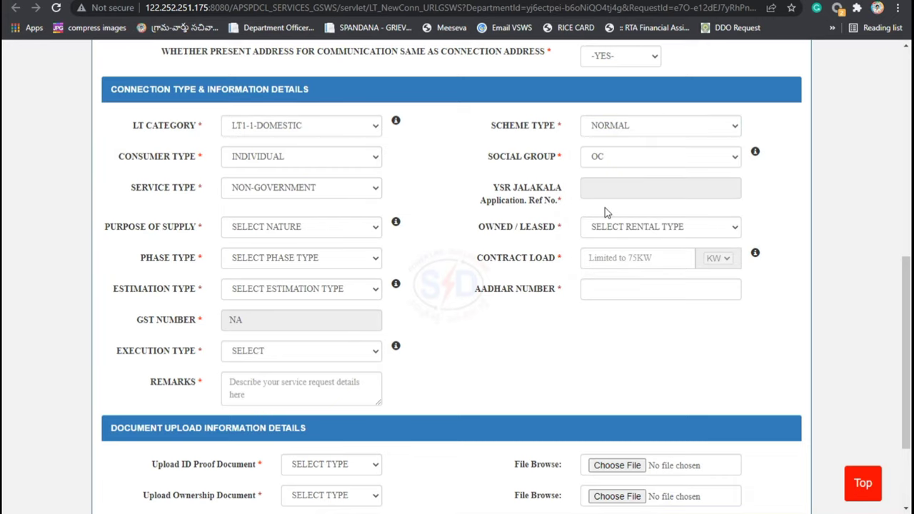
click(270, 228)
Step: Choose DOMESTIC purpose of supply, OWNED premises, and SINGLE PHASE as the phase type
click(264, 255)
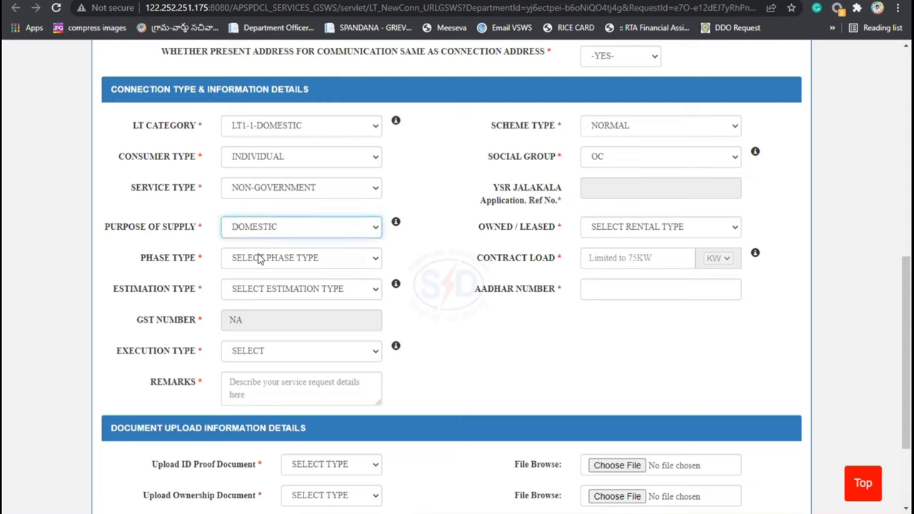
click(609, 230)
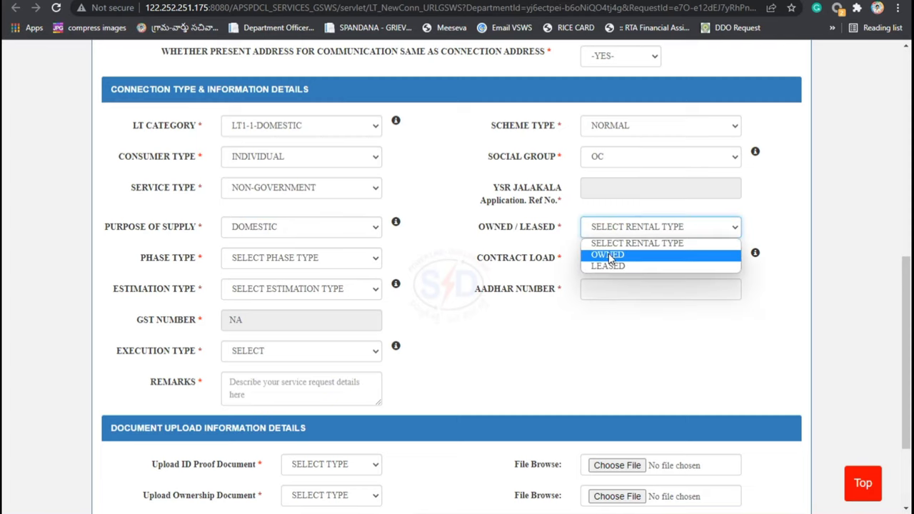
click(612, 255)
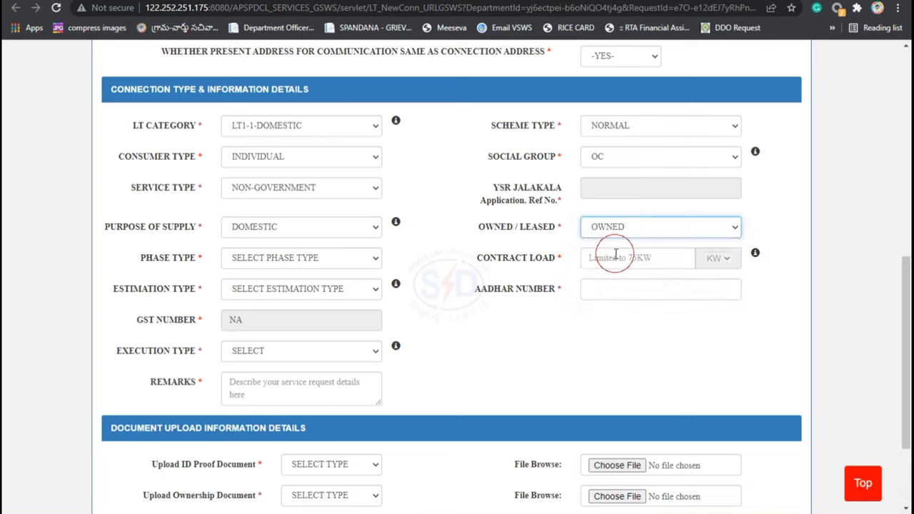
click(270, 257)
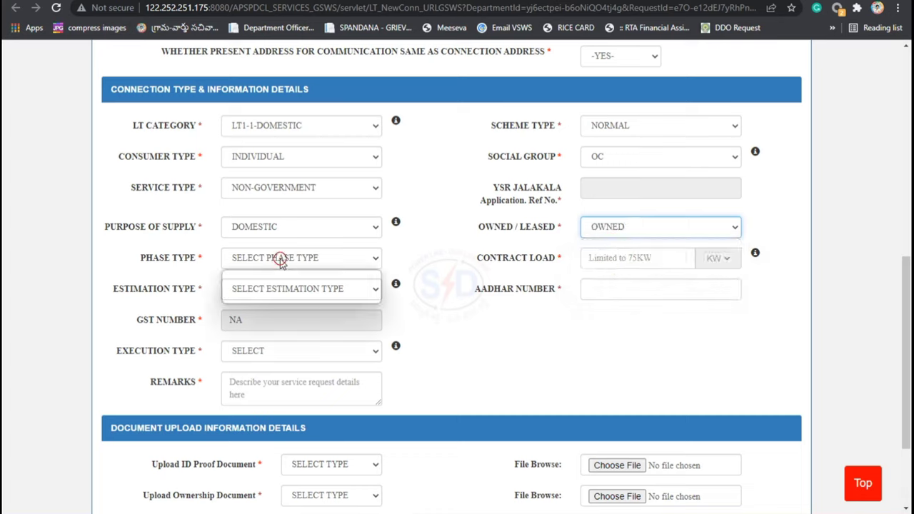
click(409, 260)
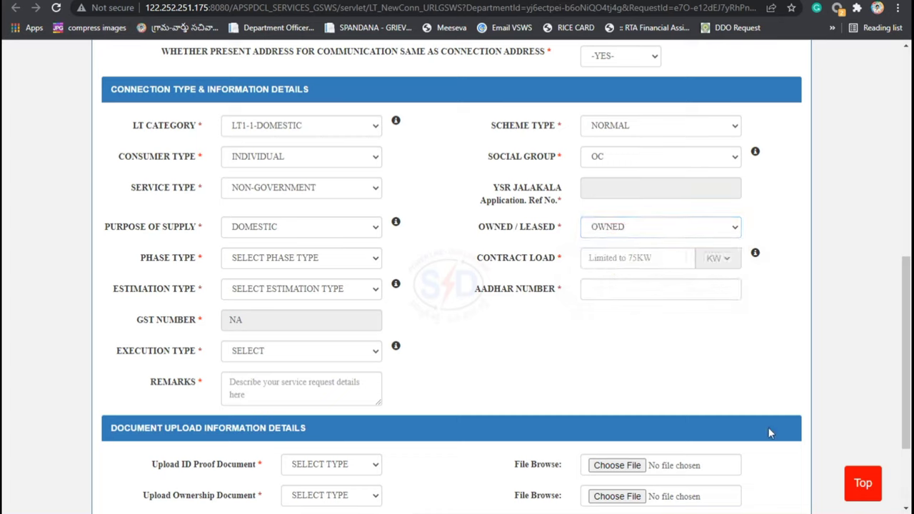
click(272, 260)
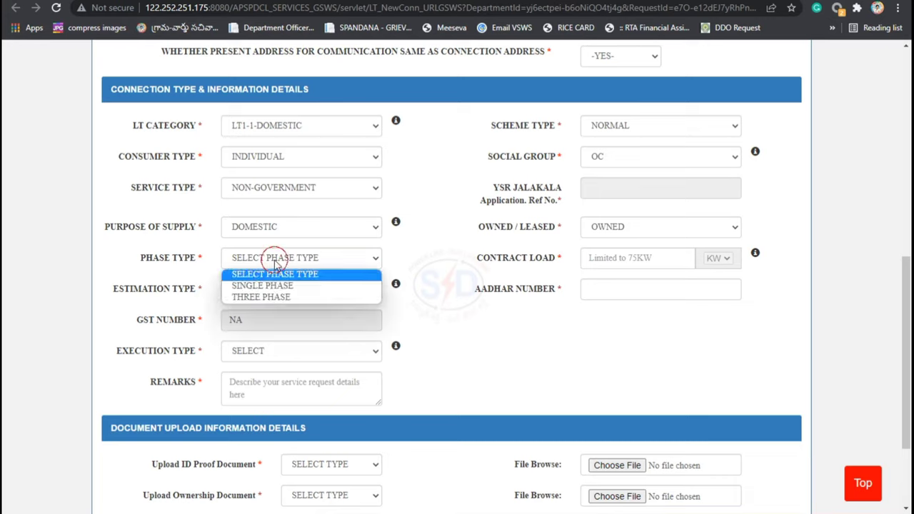
click(286, 292)
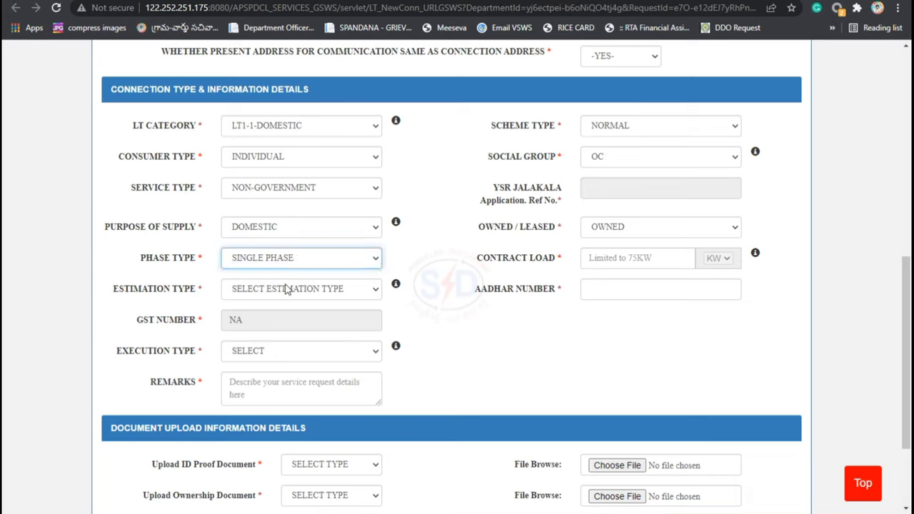
Step: Enter a contract load of 1 KW, replacing a mistyped 50, so estimation becomes Without Estimate
click(649, 257)
click(649, 257)
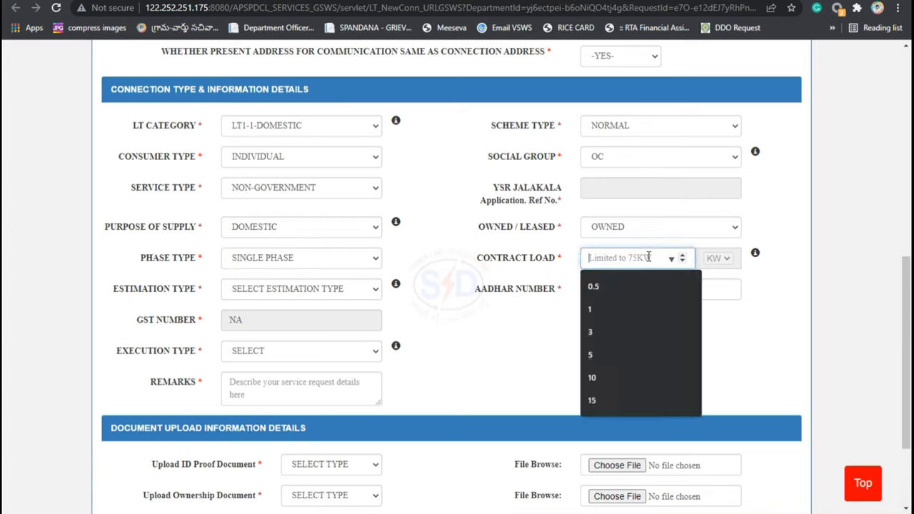
text(1)
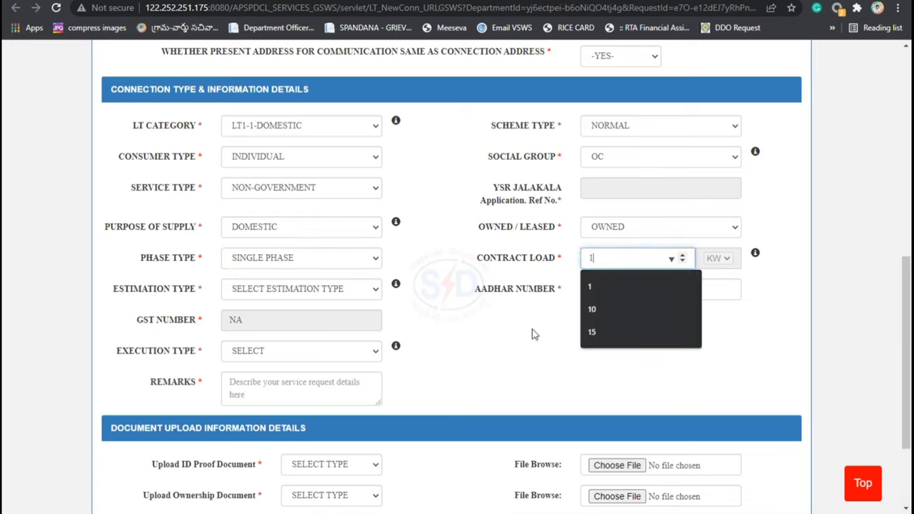
click(532, 333)
click(672, 276)
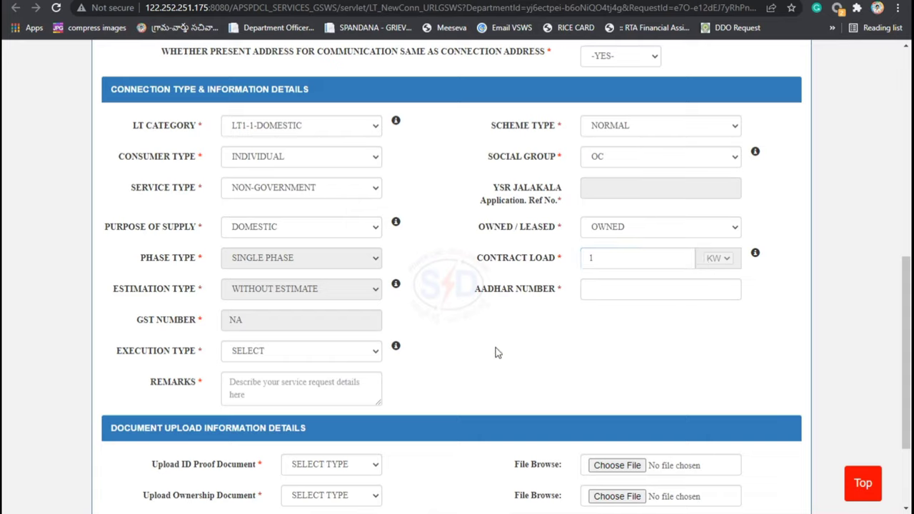
click(599, 264)
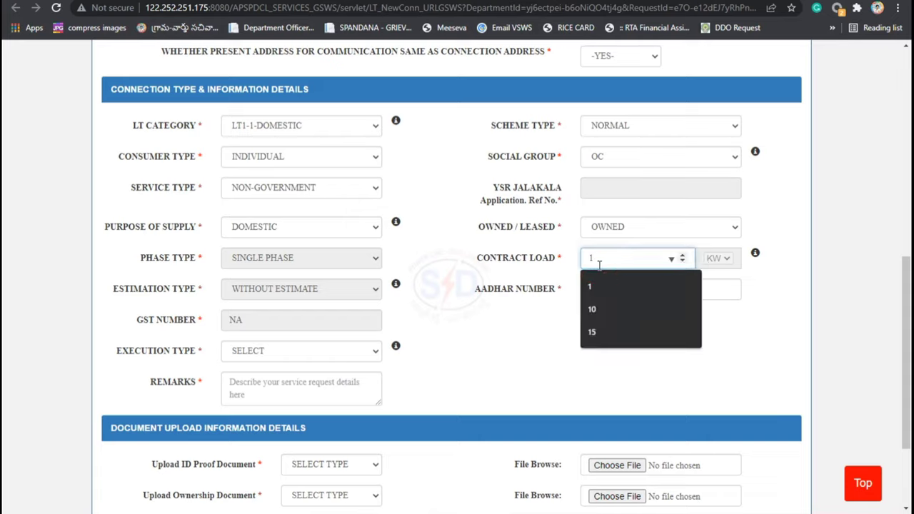
key(BackSpace)
text(50)
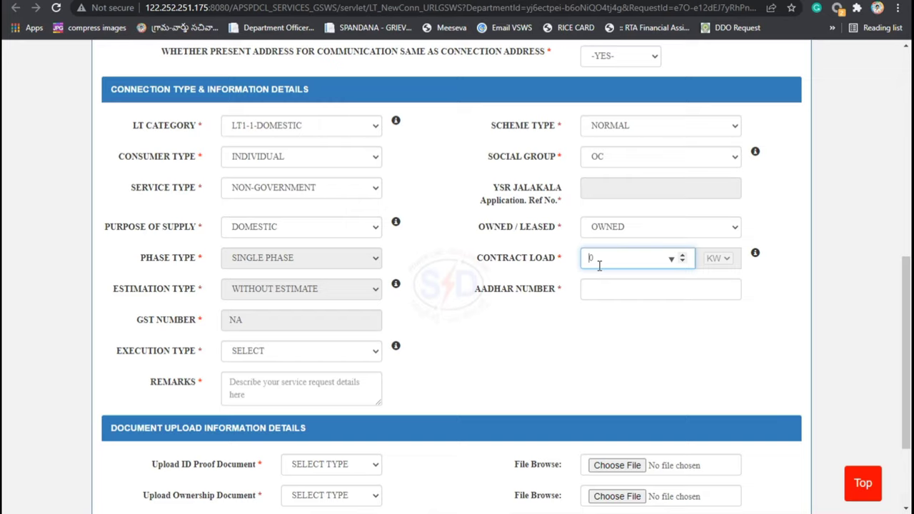
key(BackSpace)
text(50)
drag(595, 258, 581, 262)
text(1)
click(538, 346)
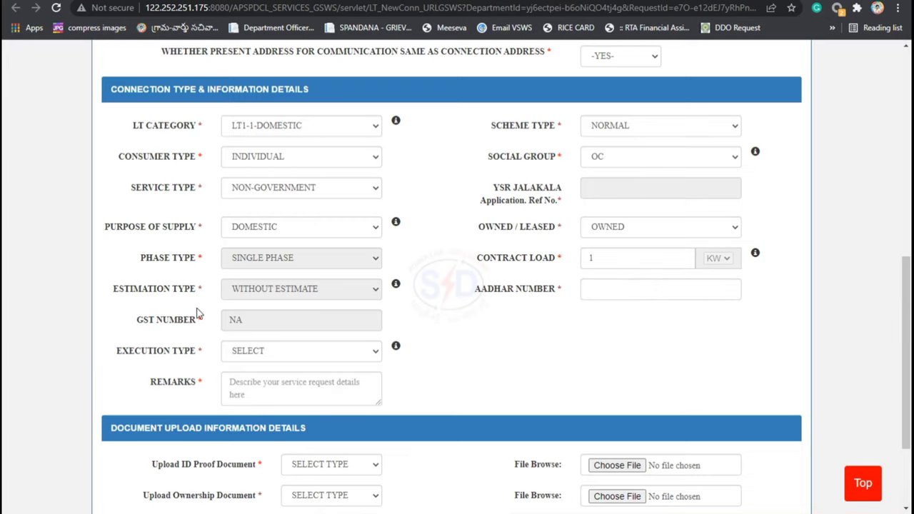
Step: Fill in the applicant's Aadhaar number and set Execution Type to DEPARTMENT
scroll(190, 319, down, 1)
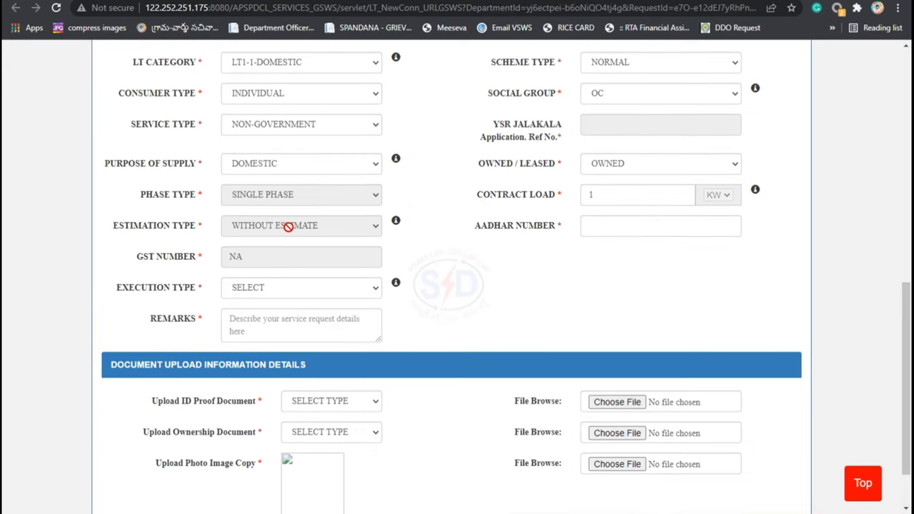
click(605, 227)
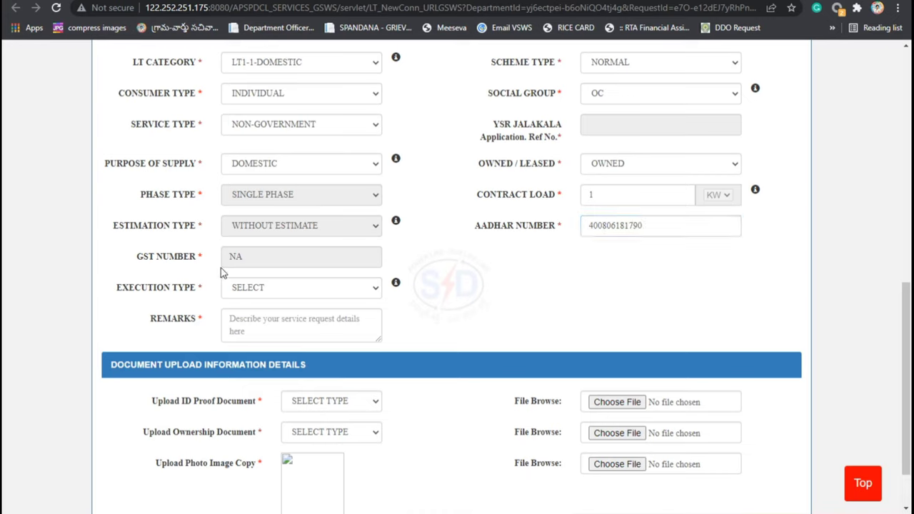
click(253, 290)
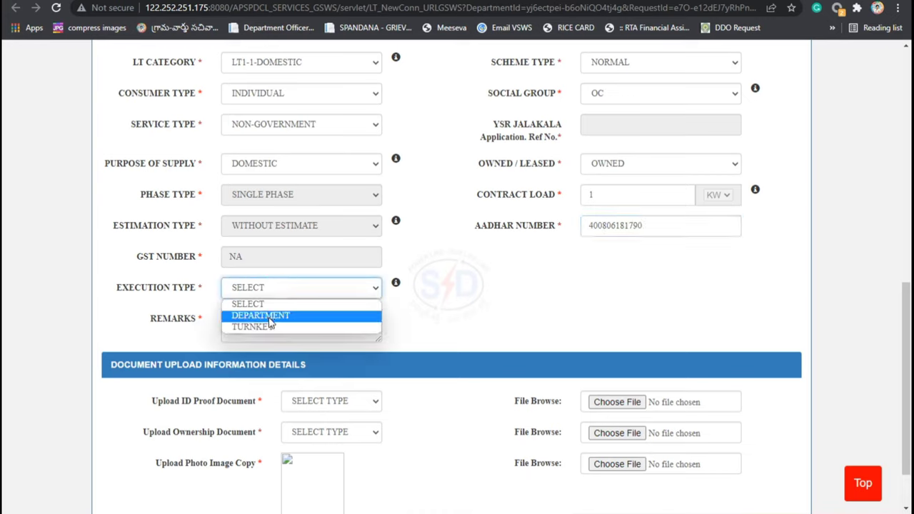
click(397, 311)
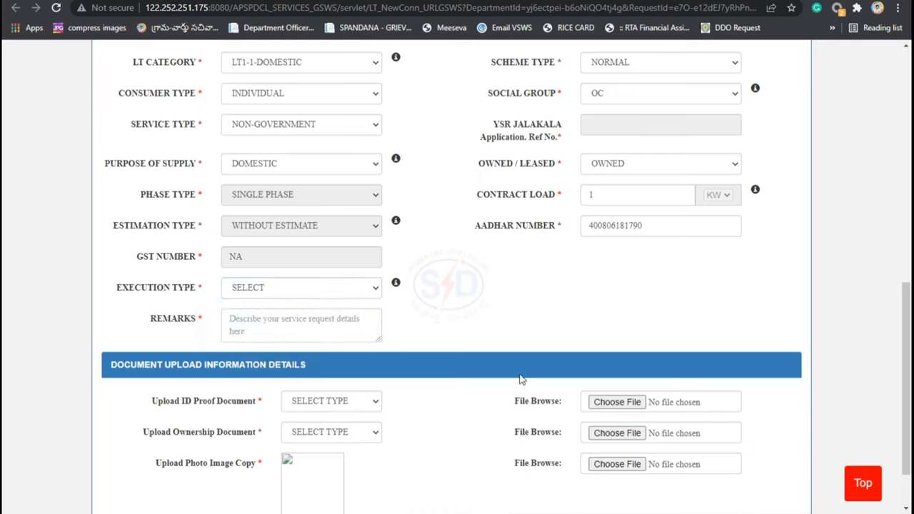
click(259, 288)
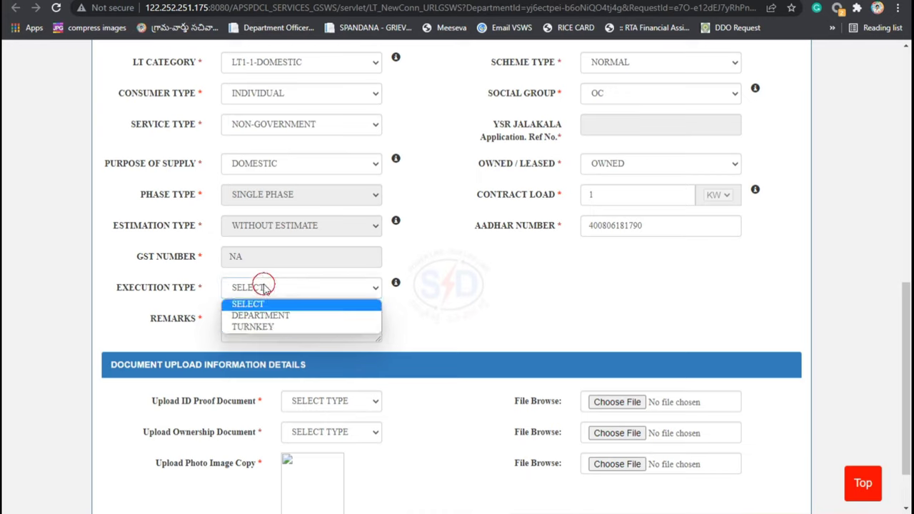
click(274, 315)
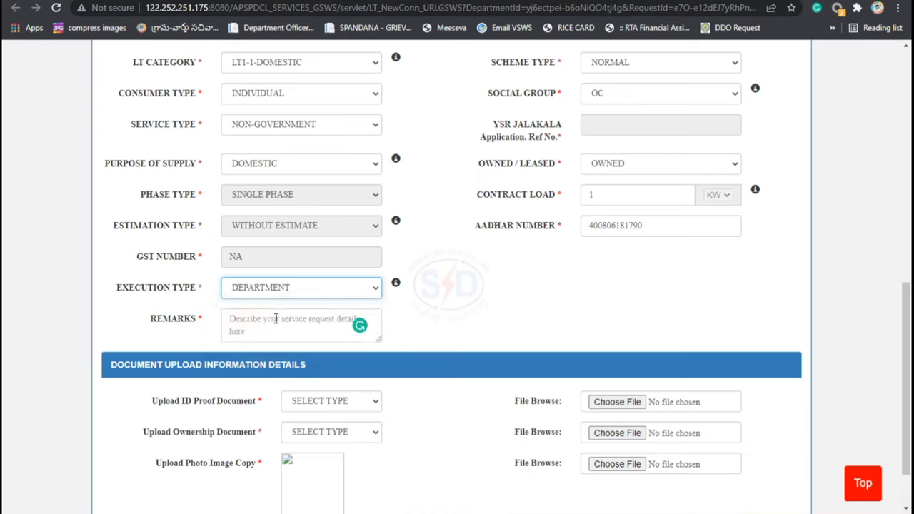
Step: Enter NA as the remarks
click(273, 320)
text(AN)
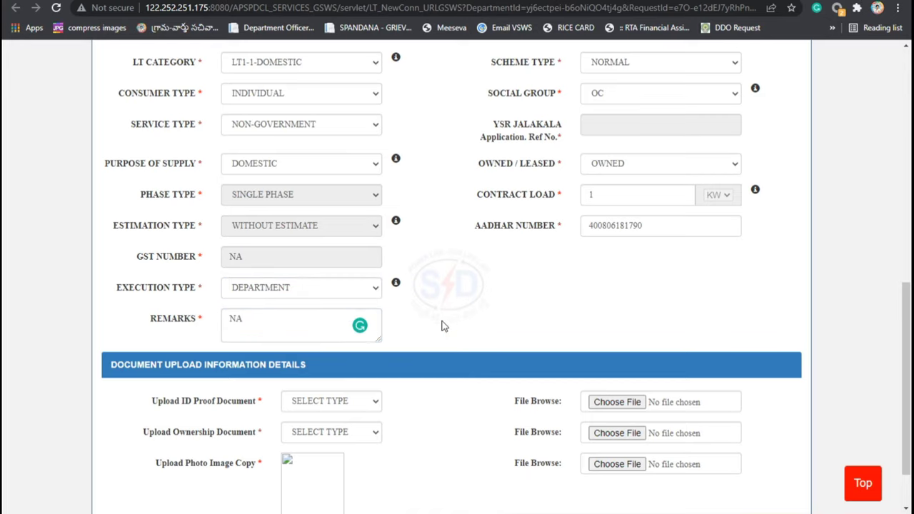
scroll(428, 327, down, 1)
Step: Choose Aadhar copy as ID proof type and house tax receipt as ownership document type
click(330, 339)
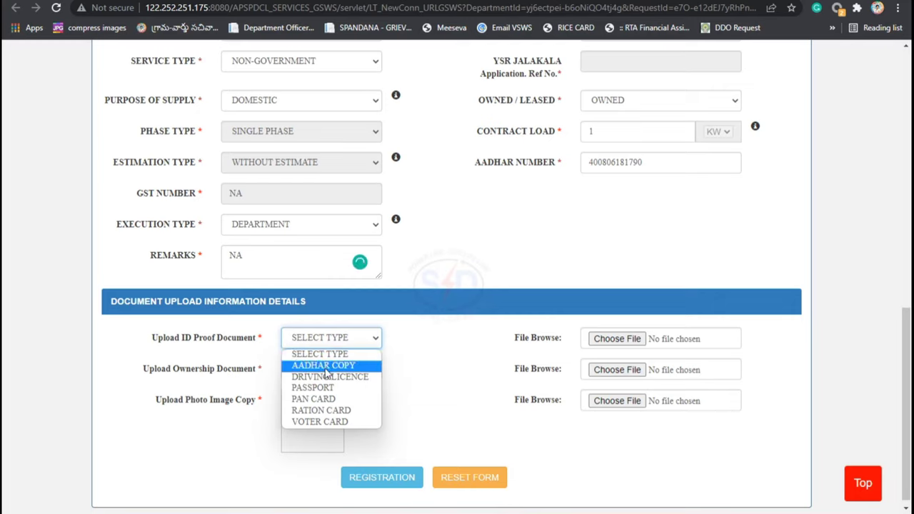
click(325, 367)
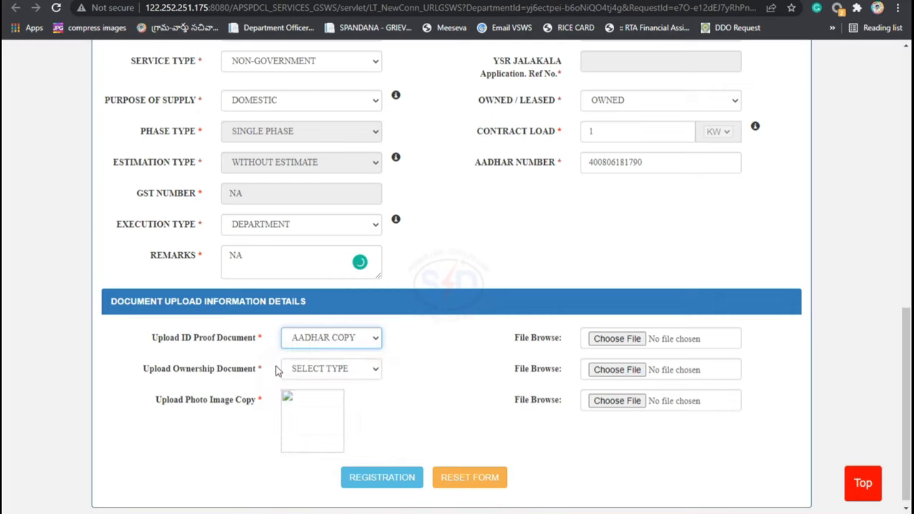
click(303, 371)
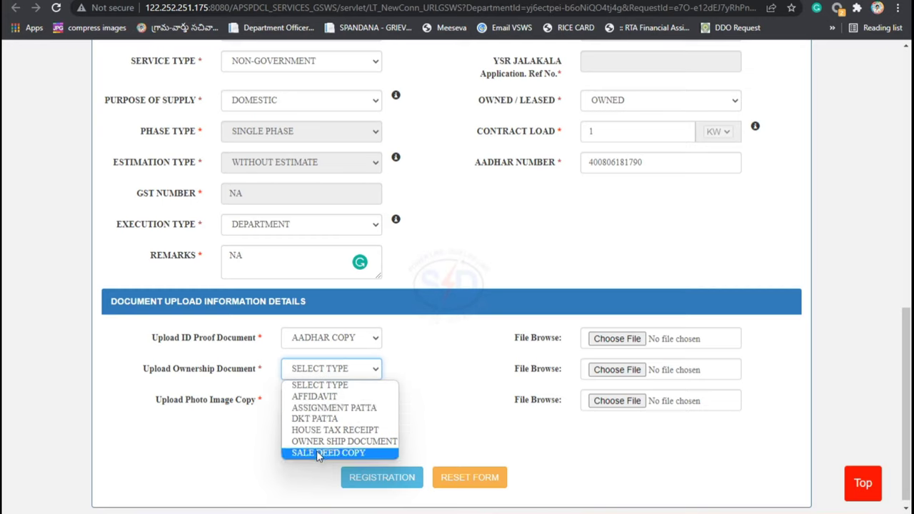
click(334, 431)
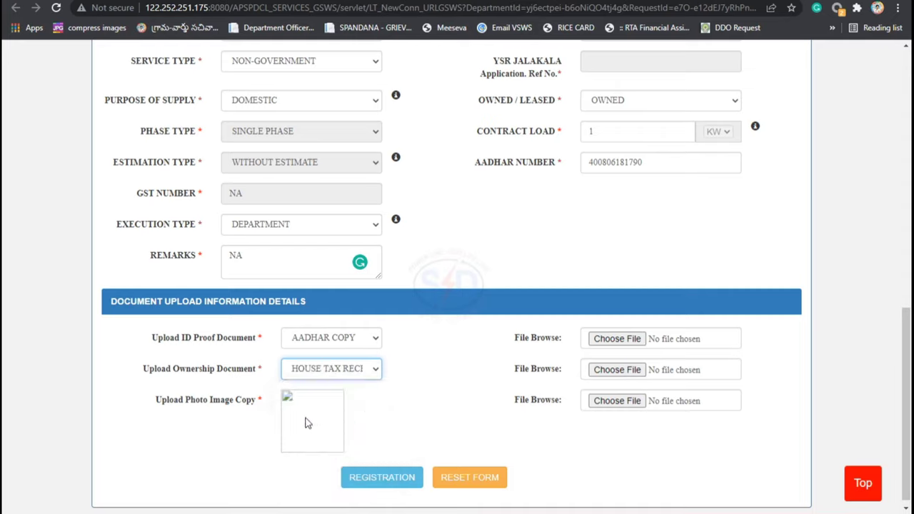
Step: Attach aadhar card 591.pdf as the ID proof file
click(627, 343)
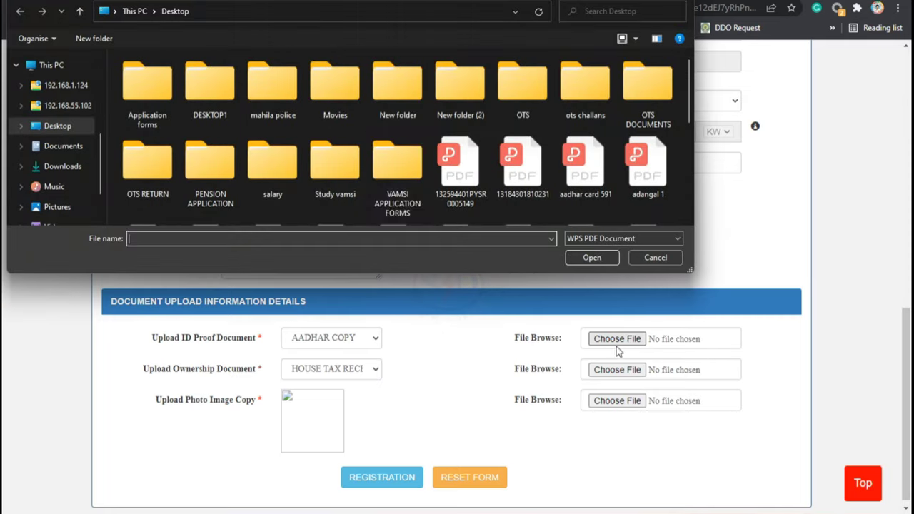
text(aad)
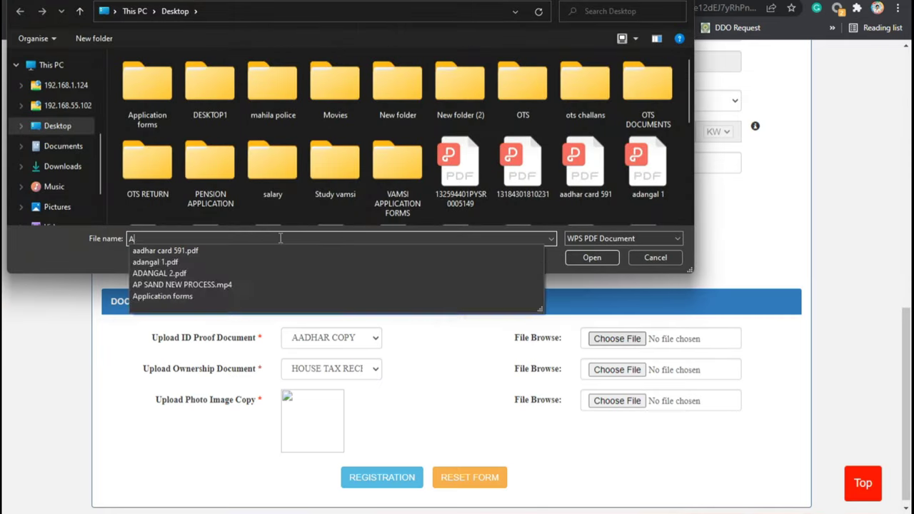
click(228, 251)
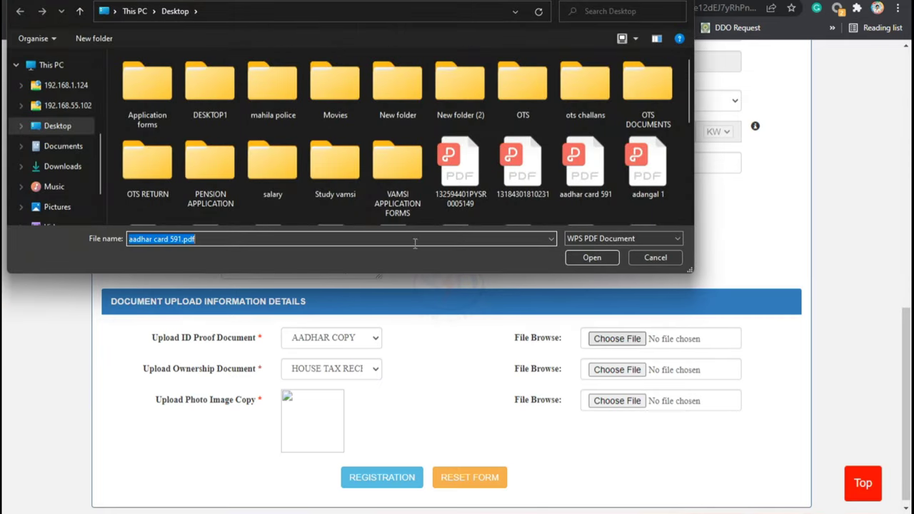
click(590, 258)
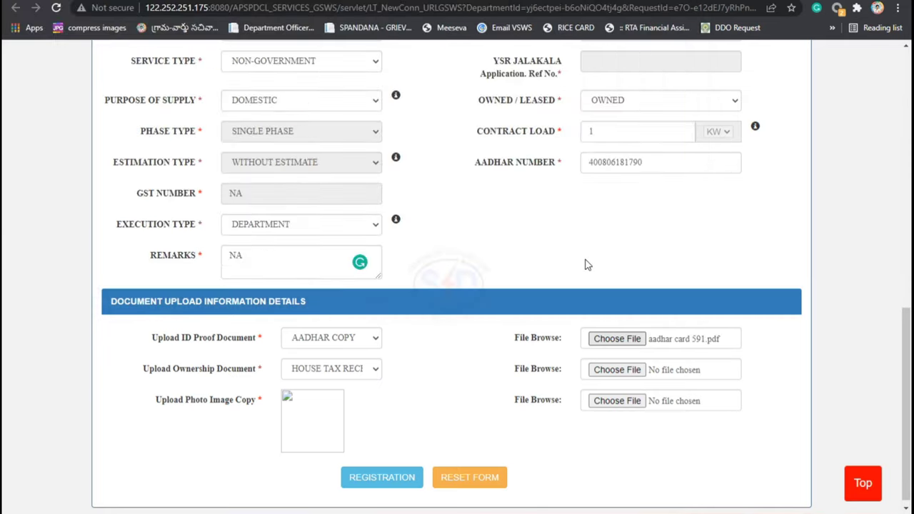
Step: Attach house tax receipt590.pdf as ownership proof and the applicant's photo PHOTOO592.jpg
click(617, 370)
text(ho)
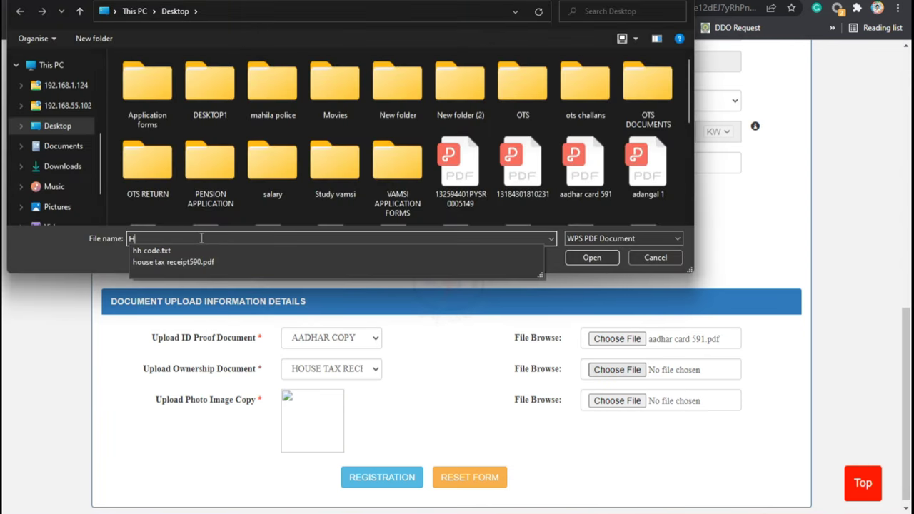
click(184, 247)
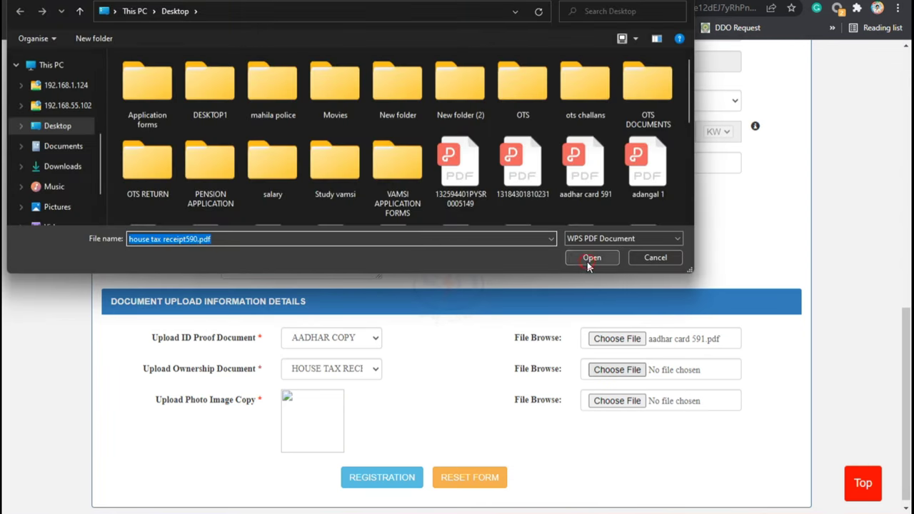
click(590, 259)
click(617, 401)
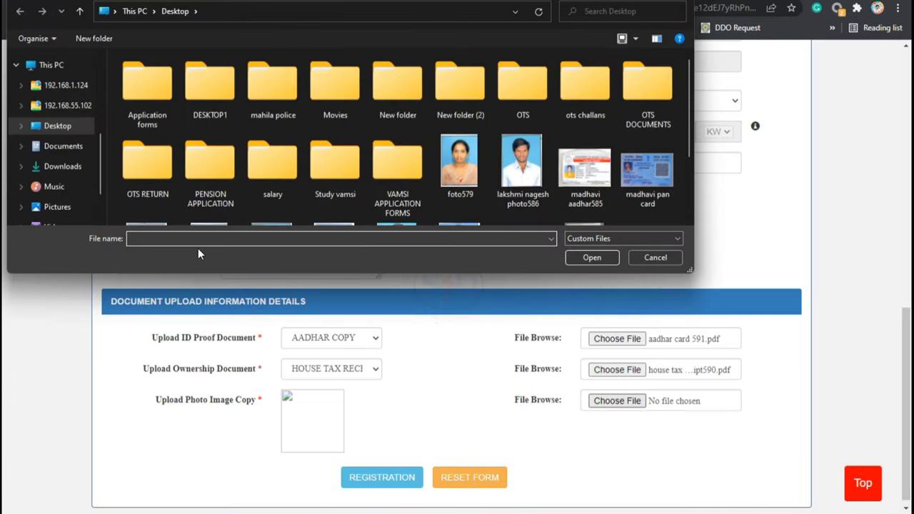
text(PHO)
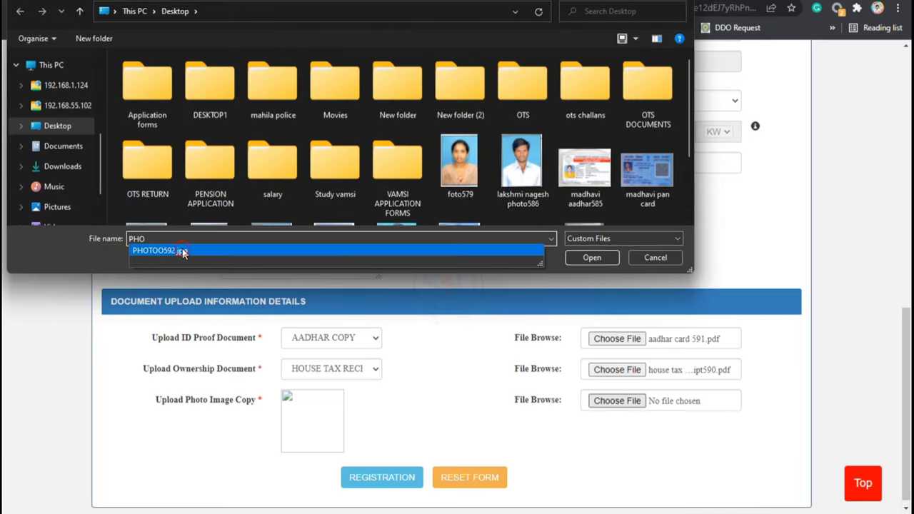
click(183, 251)
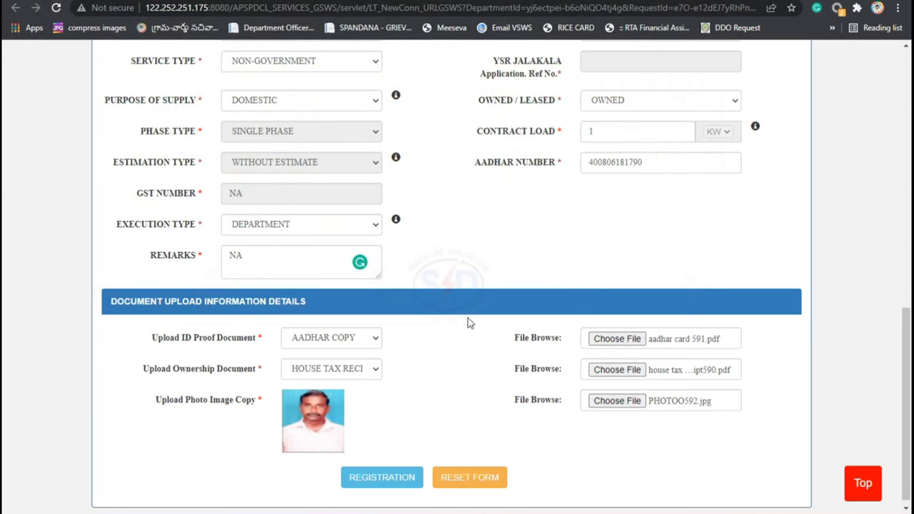
Step: Submit the registration and confirm saving the service request details
scroll(382, 422, down, 1)
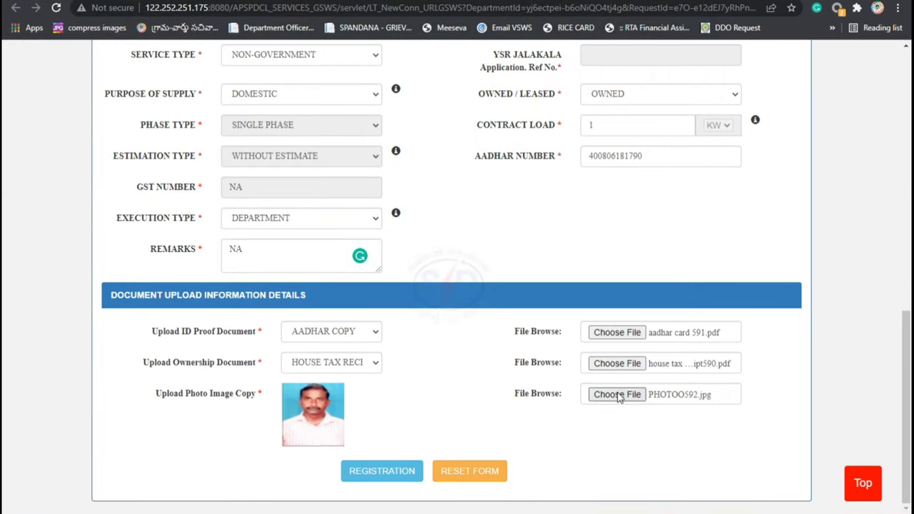
click(384, 472)
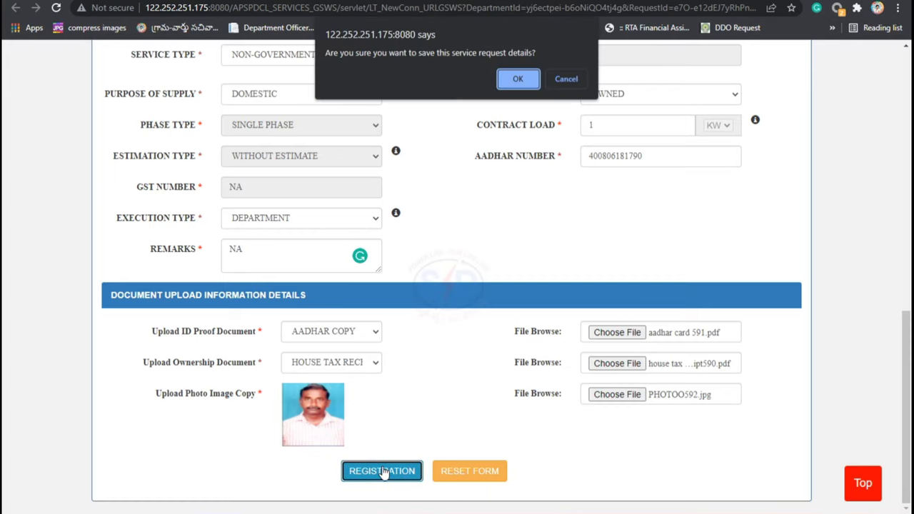
click(518, 79)
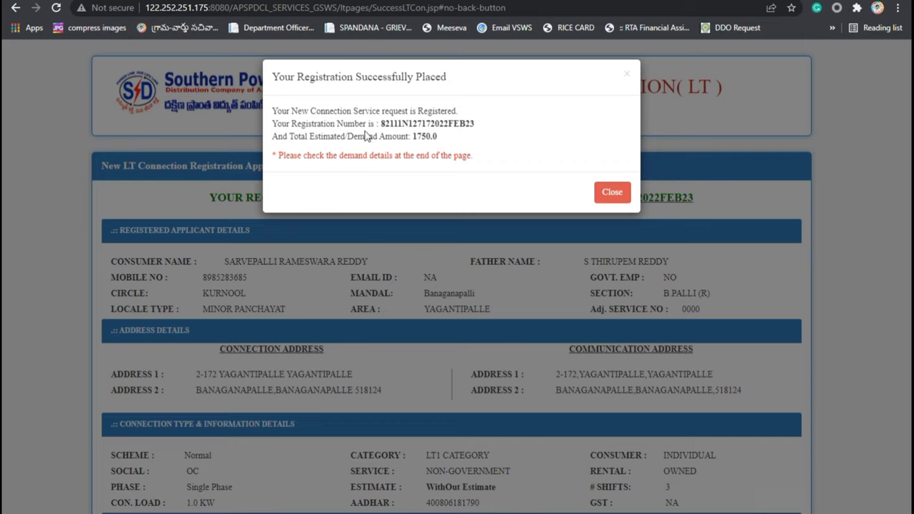
Step: Print the registration form to a PDF named New Connection LT on the Desktop
click(612, 193)
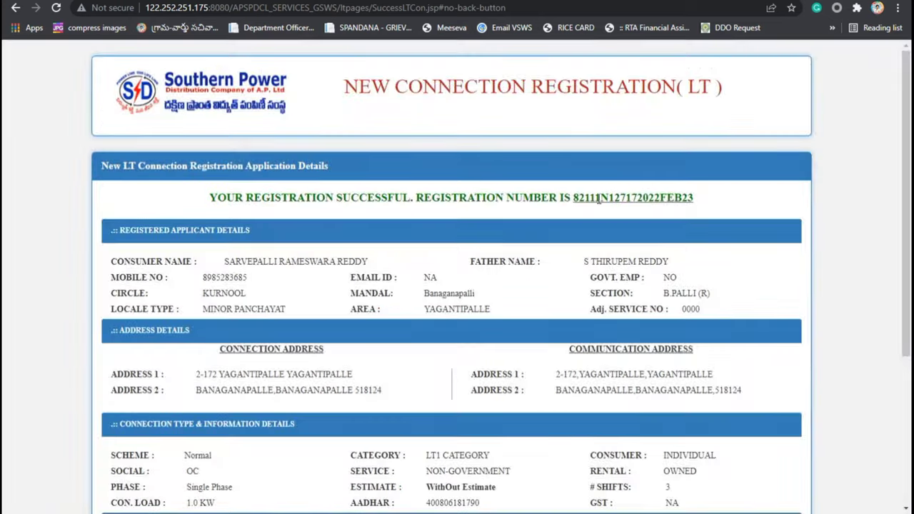
scroll(422, 225, down, 1)
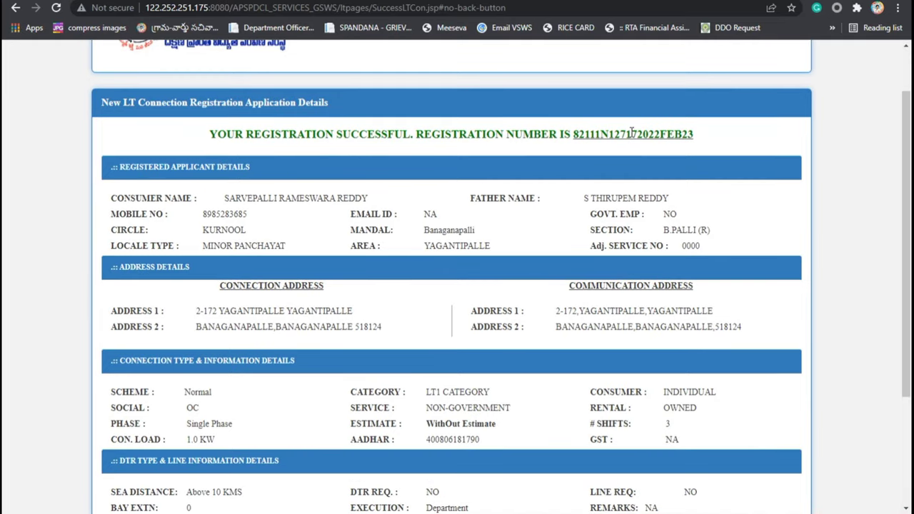
scroll(660, 241, down, 2)
scroll(660, 242, down, 1)
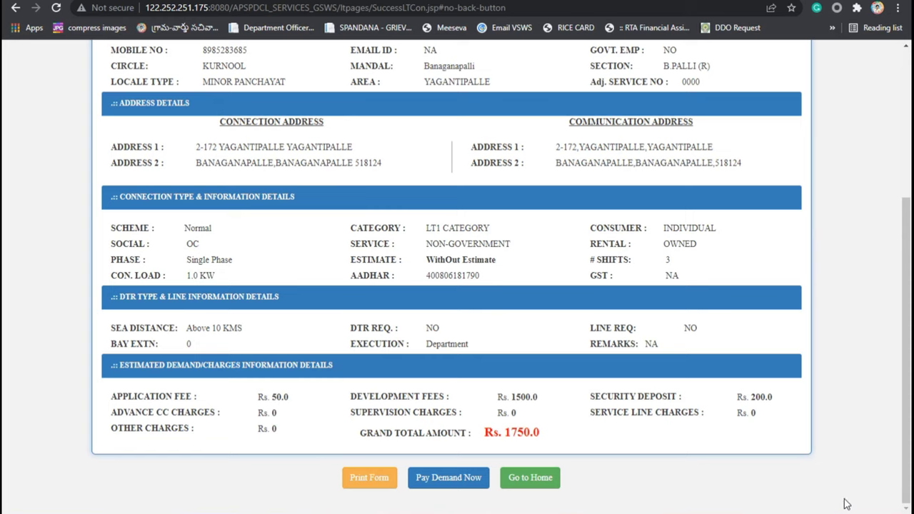
click(370, 478)
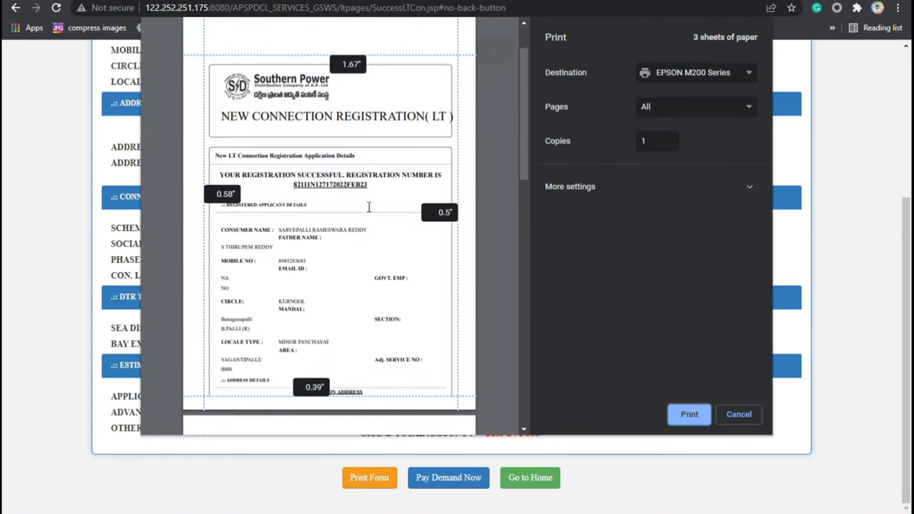
scroll(365, 228, down, 10)
scroll(371, 216, up, 10)
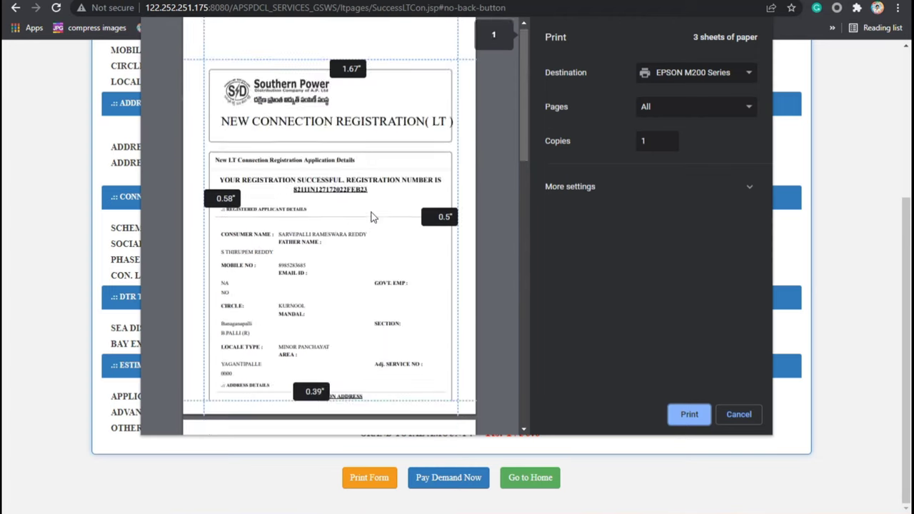
click(675, 73)
click(677, 120)
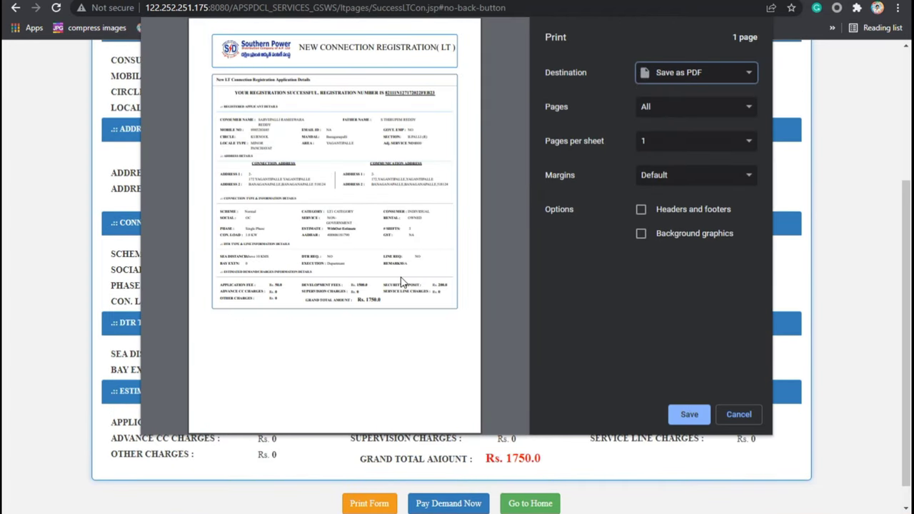
click(688, 413)
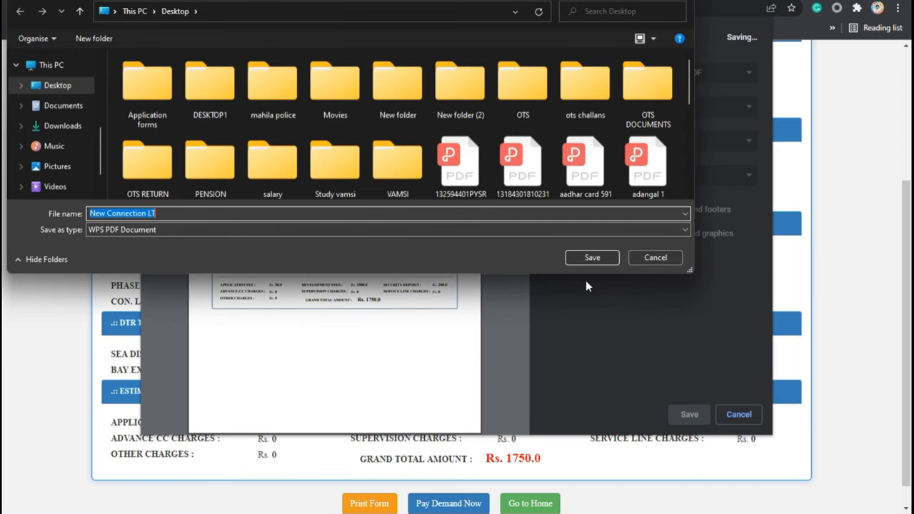
click(593, 258)
scroll(429, 386, down, 1)
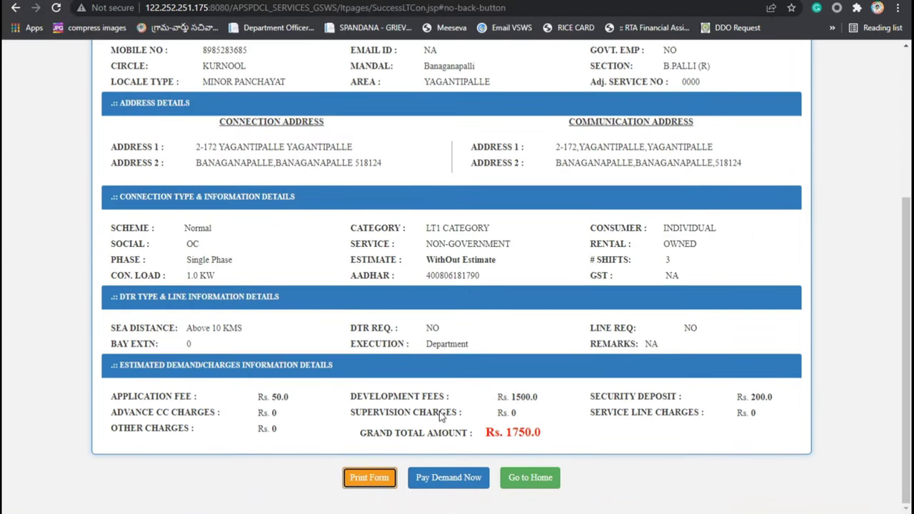
Step: Open Pay Demand Now, review the charges, and pay the Rs.1750 total
click(454, 480)
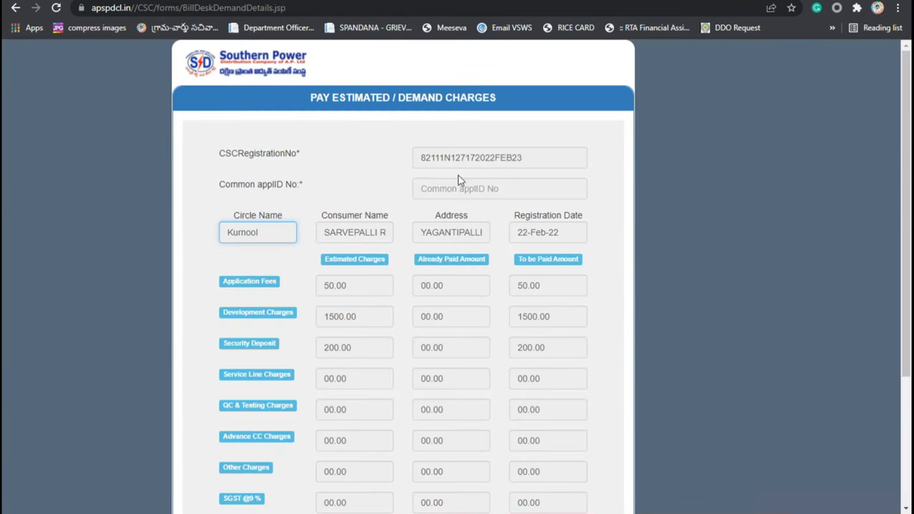
scroll(535, 241, down, 2)
scroll(533, 246, up, 1)
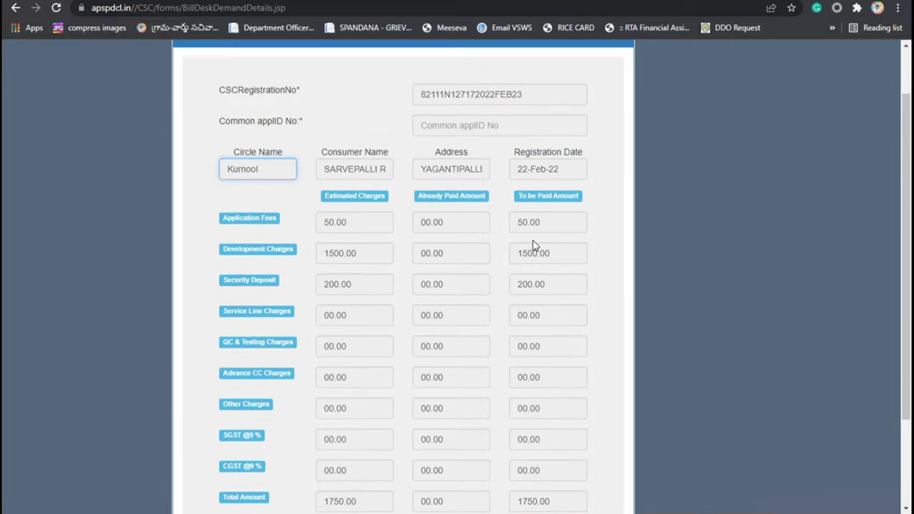
scroll(533, 246, down, 2)
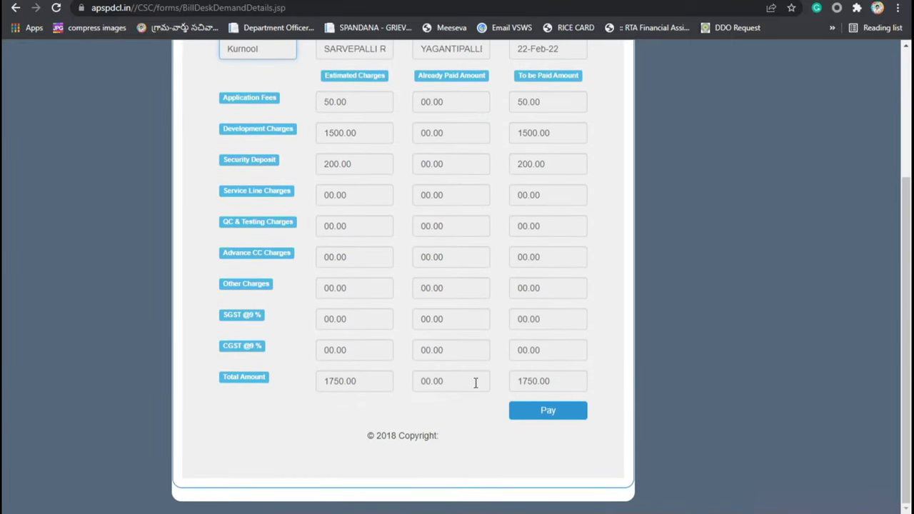
click(542, 419)
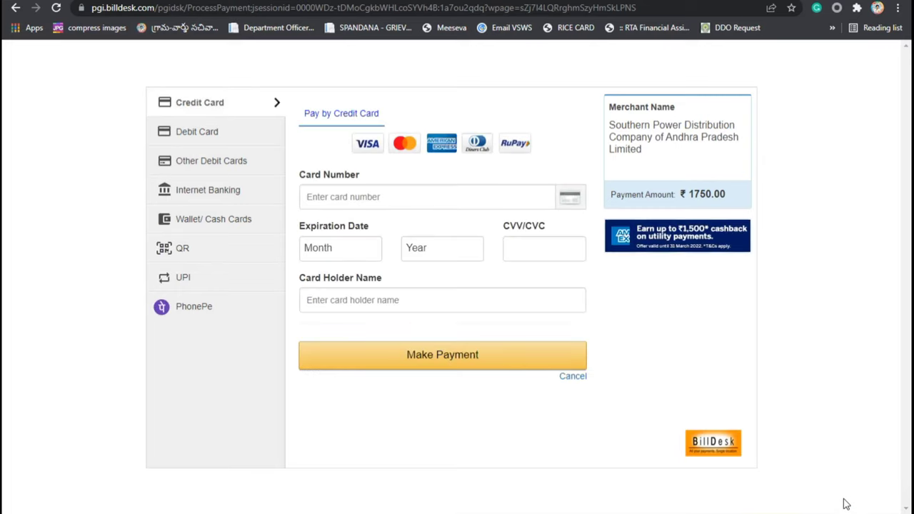
Step: Pay the Rs.1750 by QR code, accepting the zero convenience fee
click(190, 260)
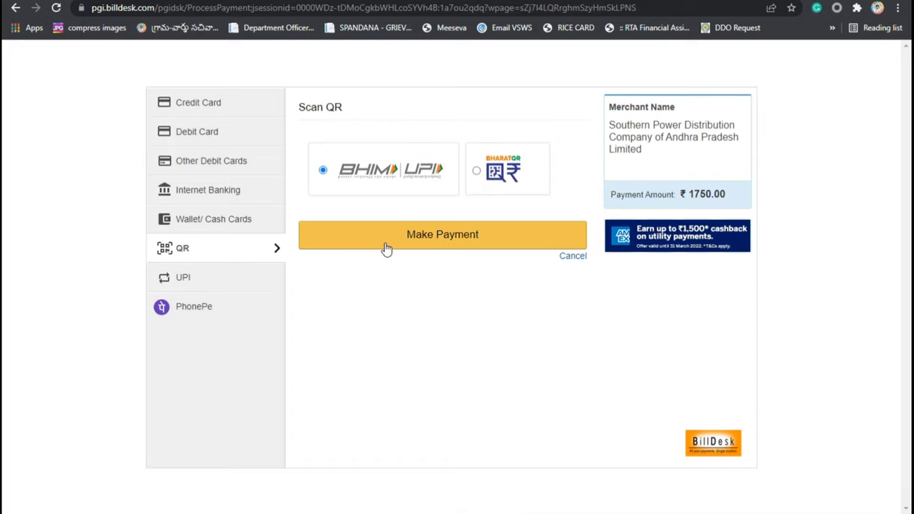
click(444, 242)
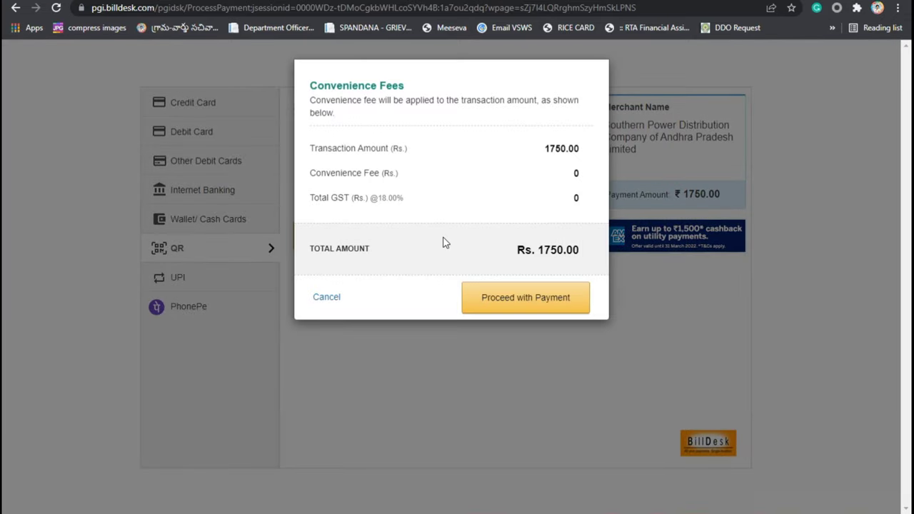
click(522, 298)
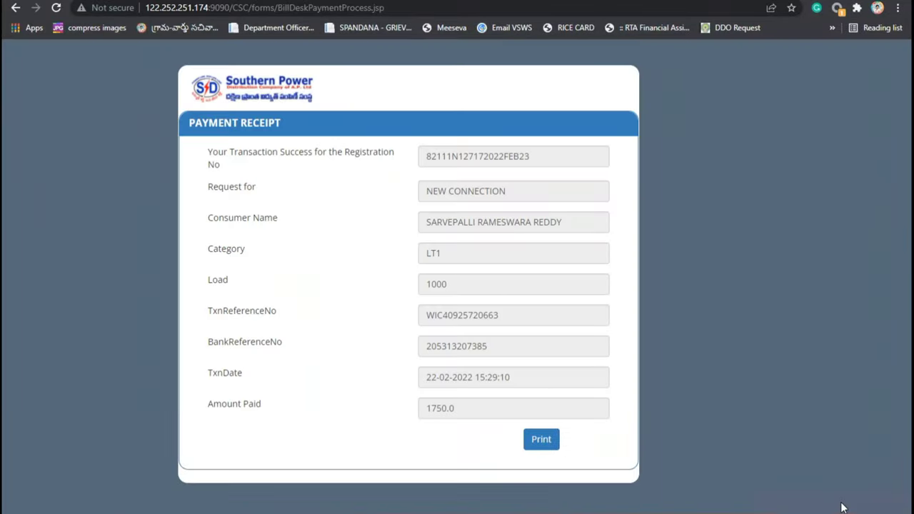
Step: Print the payment receipt to a PDF saved on the Desktop
click(548, 442)
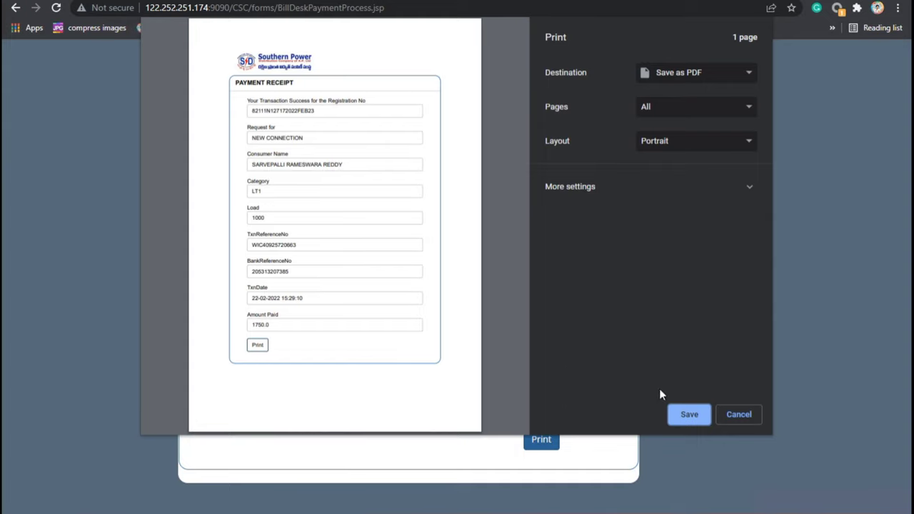
click(692, 415)
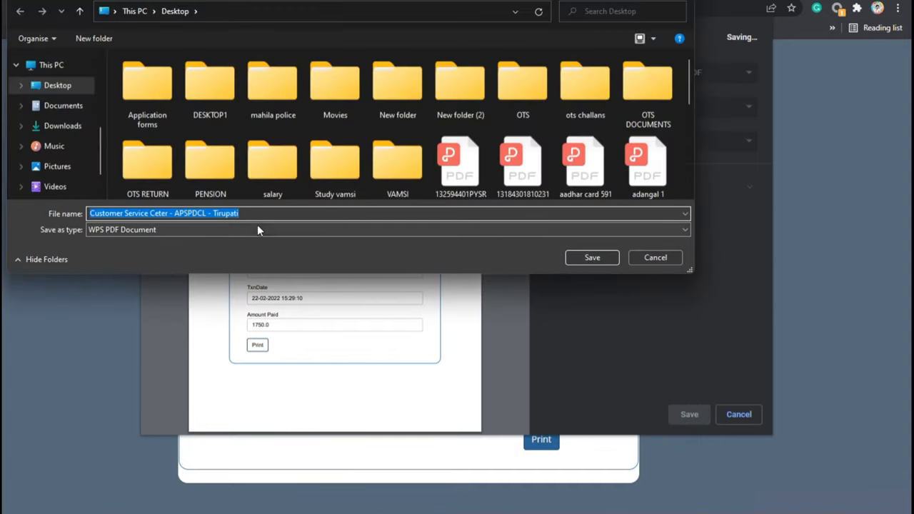
click(592, 258)
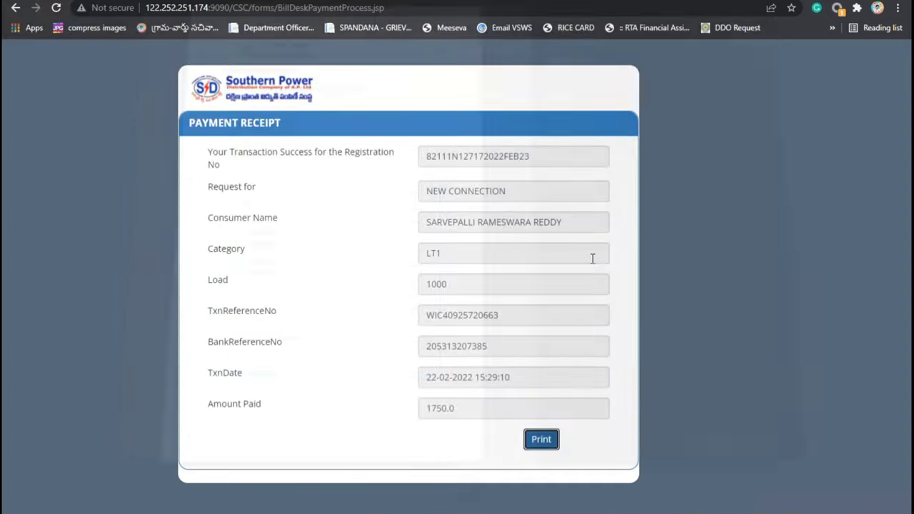